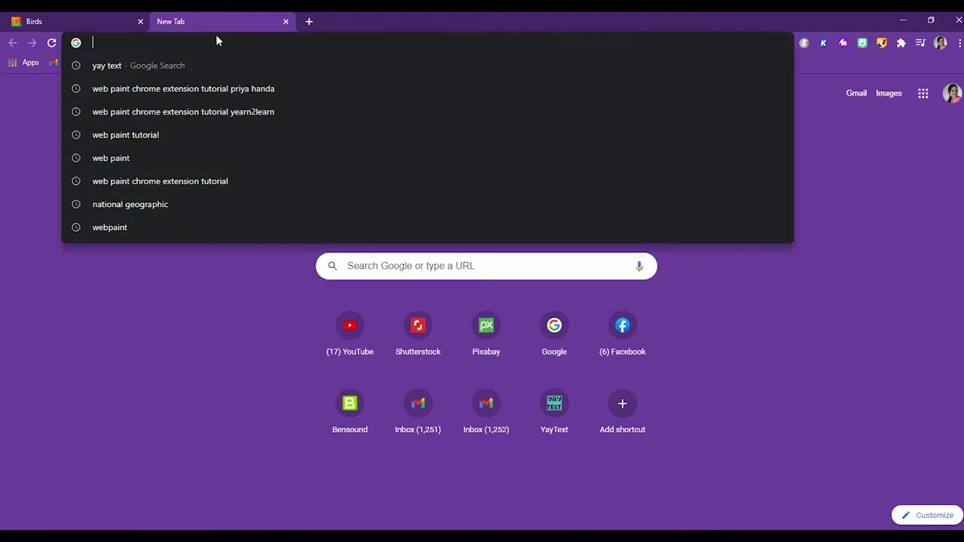
Step: Search the web for "custom cursor" and add the Custom Cursor for Chrome extension to the browser
type("cust")
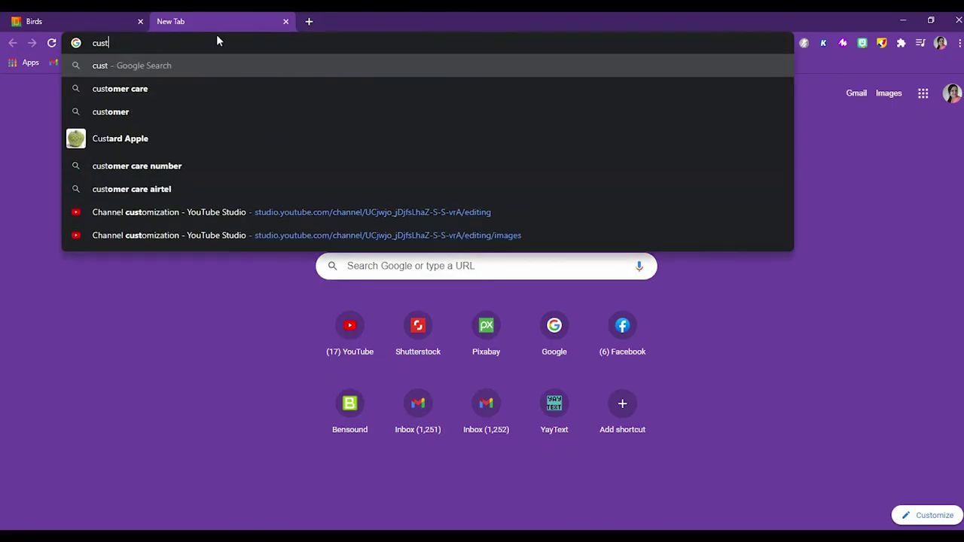
type("om curso")
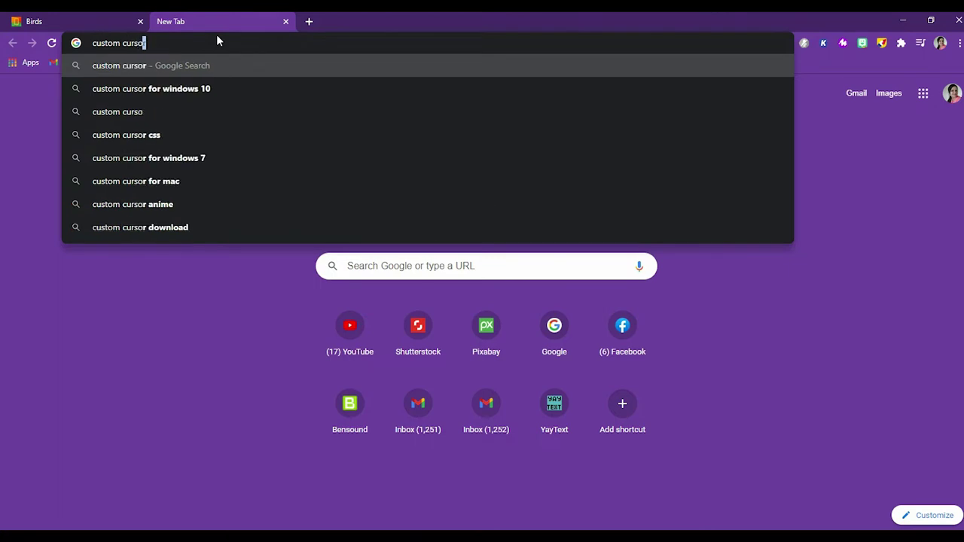
key("Return")
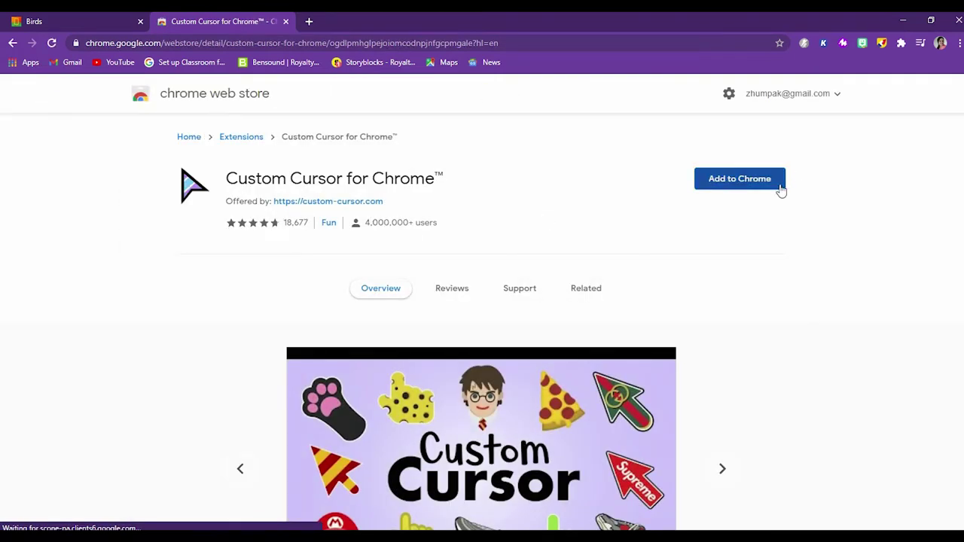
left_click(756, 190)
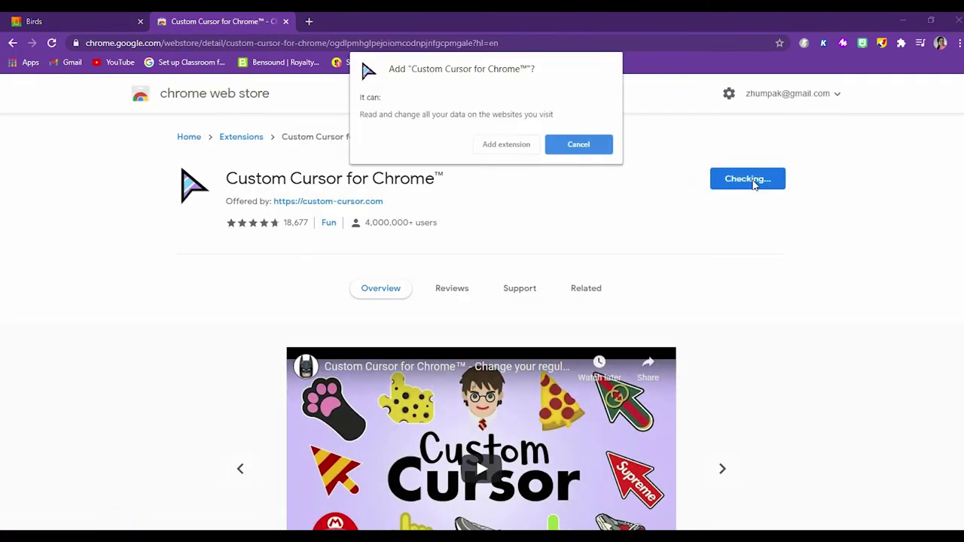
left_click(518, 151)
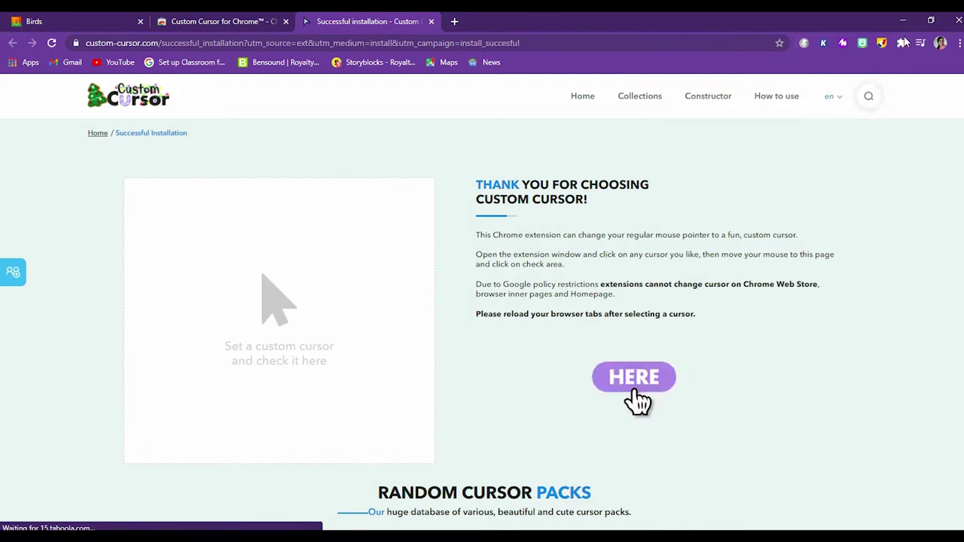
Step: Pin the Custom Cursor for Chrome extension so it stays accessible beside the address bar
left_click(904, 43)
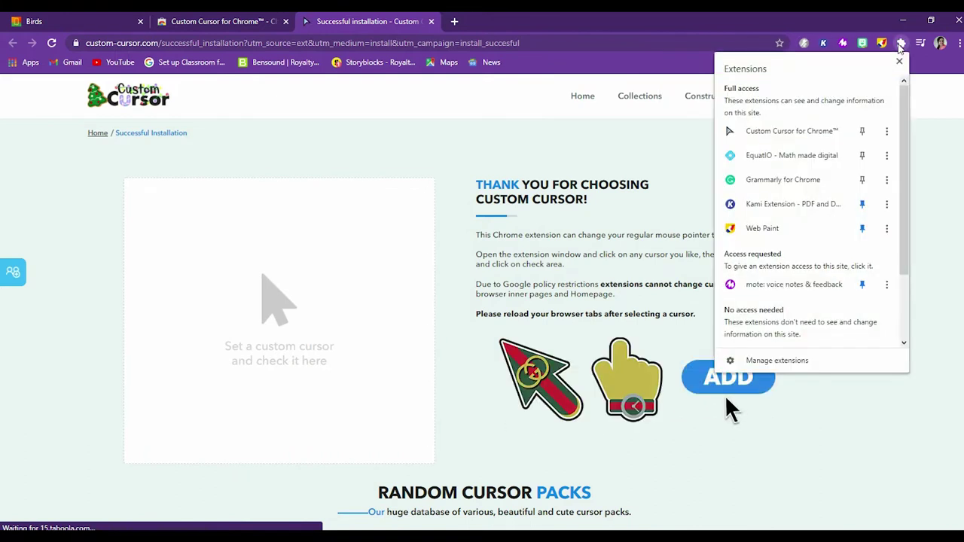
left_click(863, 132)
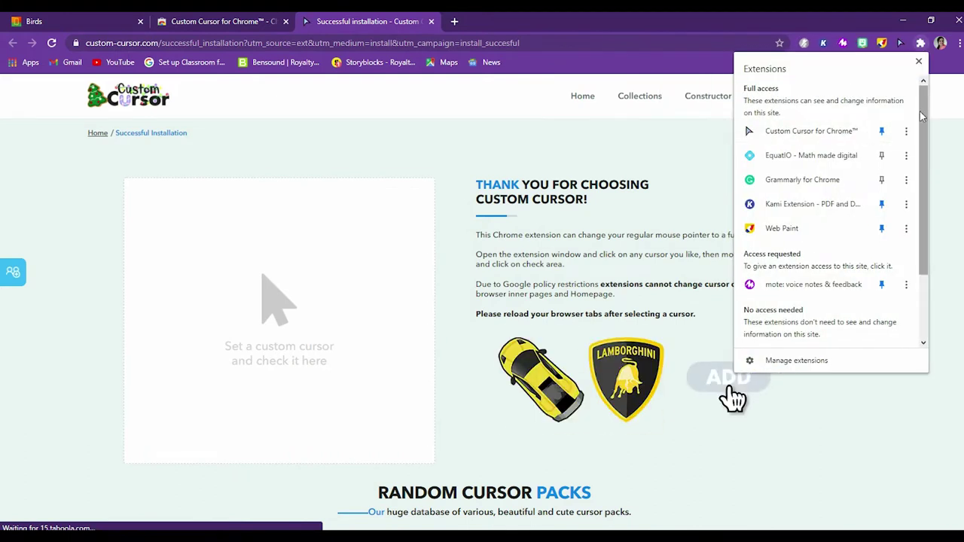
left_click(943, 113)
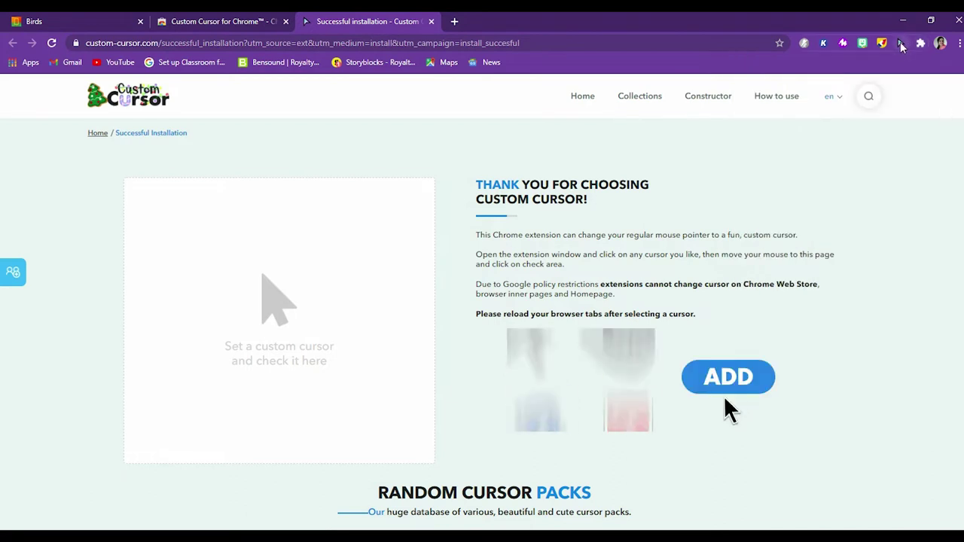
Step: Open the Custom Cursor extension and look through its cursor categories, from Cartoons down to Sport
left_click(901, 48)
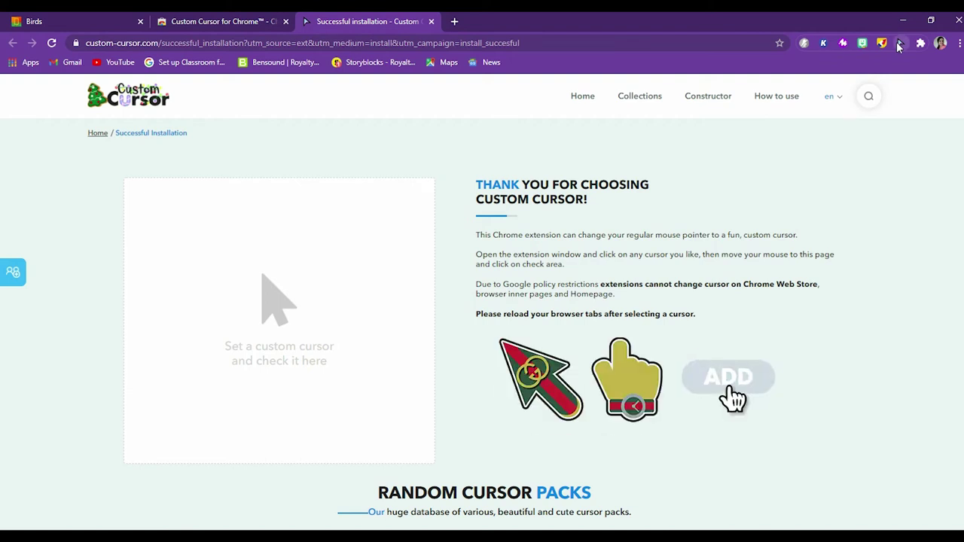
left_click(901, 45)
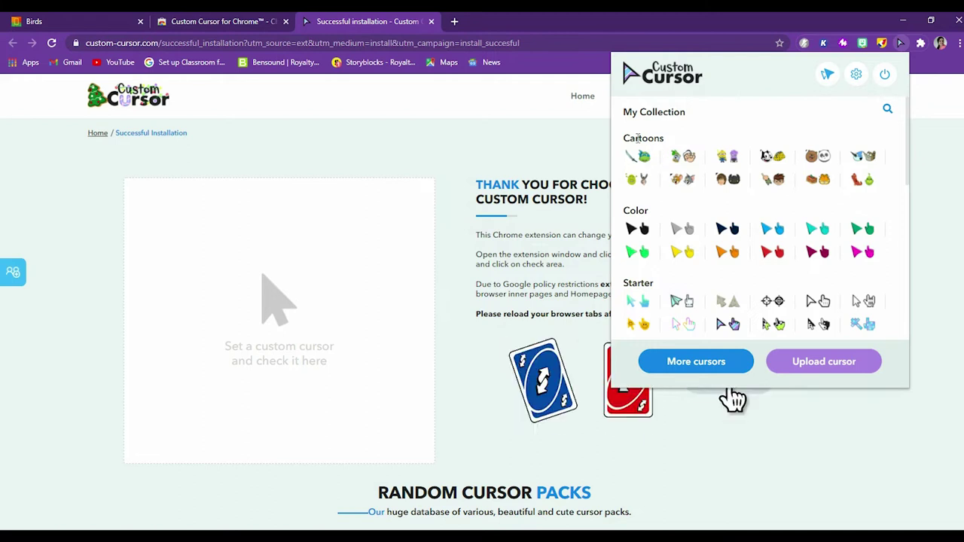
scroll(690, 166, "down", 3)
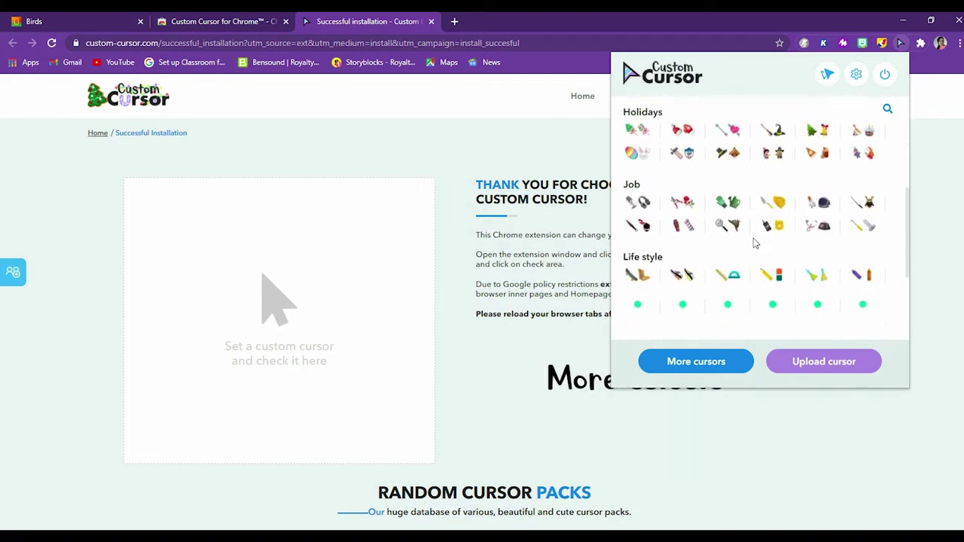
scroll(753, 243, "down", 3)
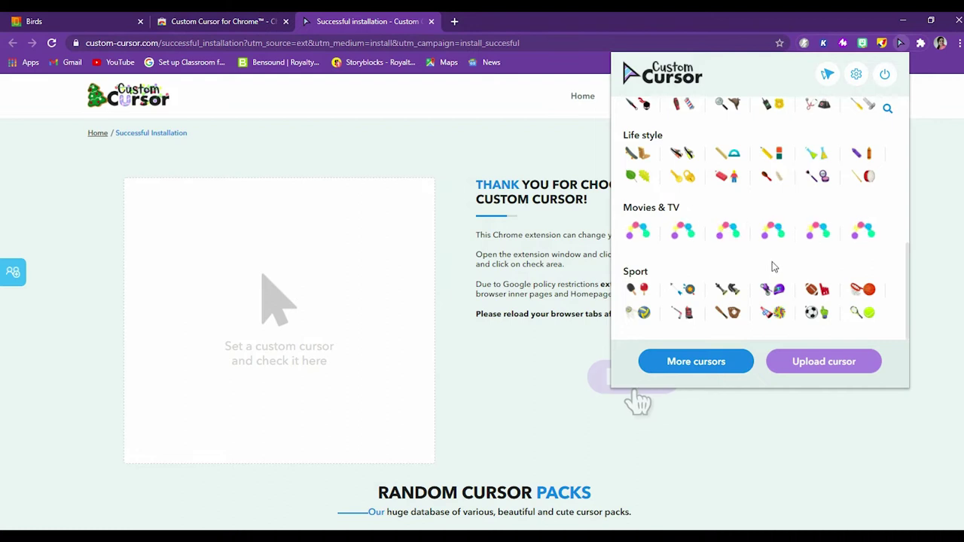
scroll(772, 265, "up", 3)
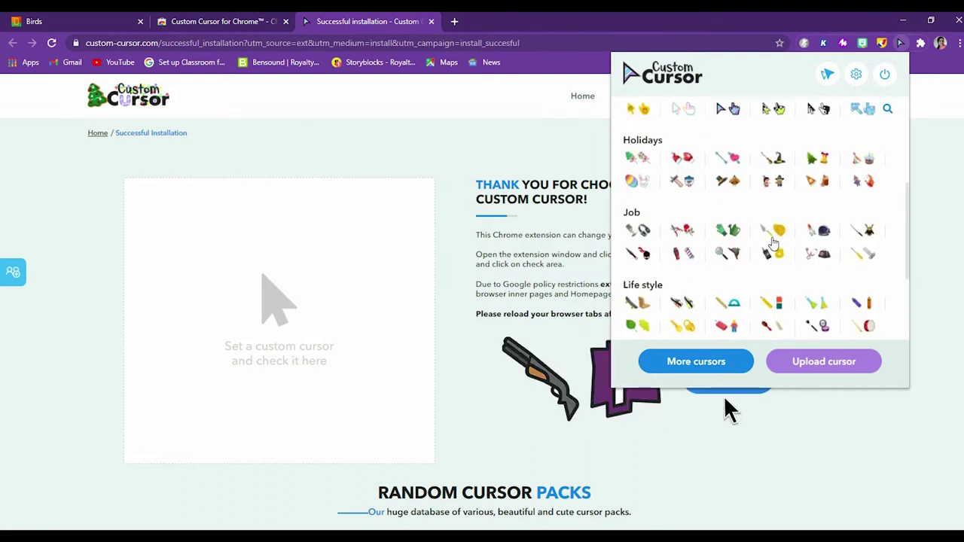
scroll(773, 243, "up", 3)
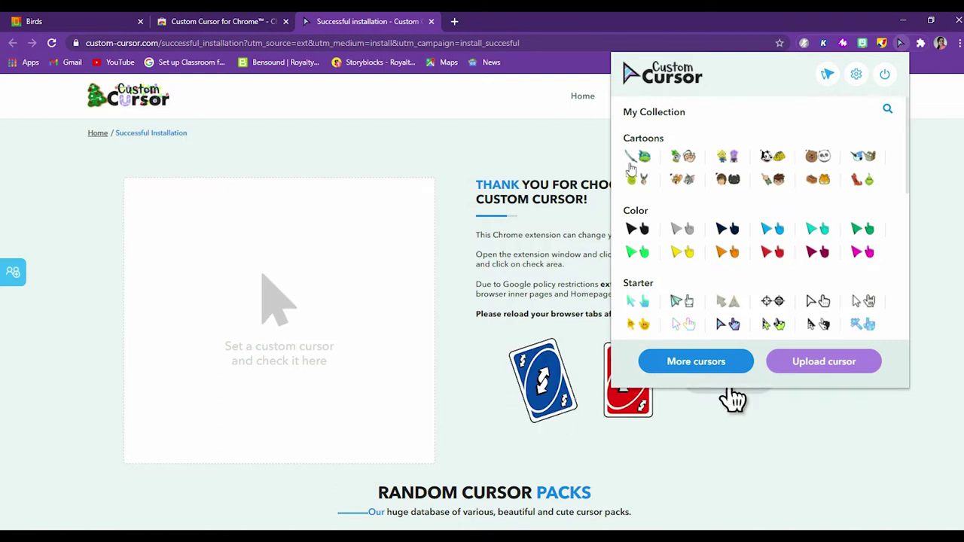
scroll(757, 211, "down", 1)
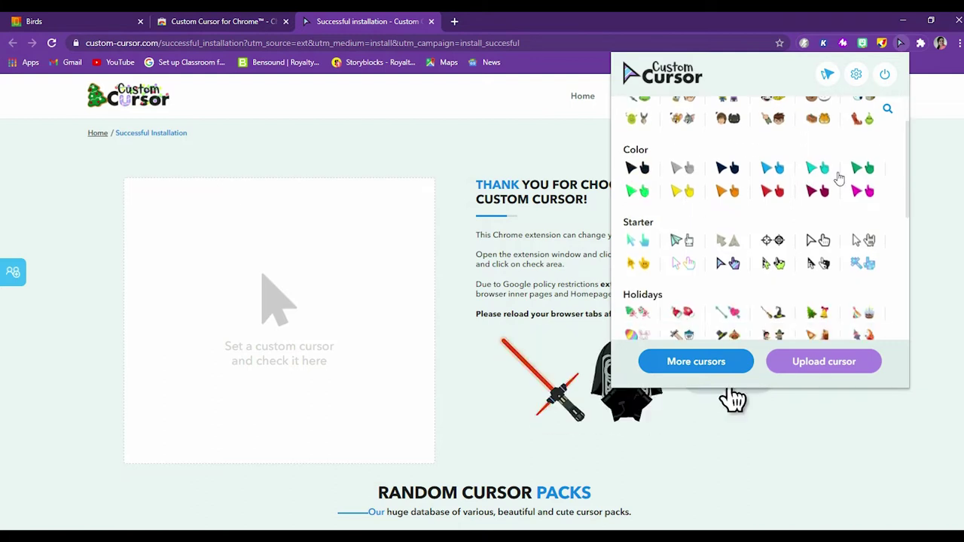
scroll(842, 180, "down", 2)
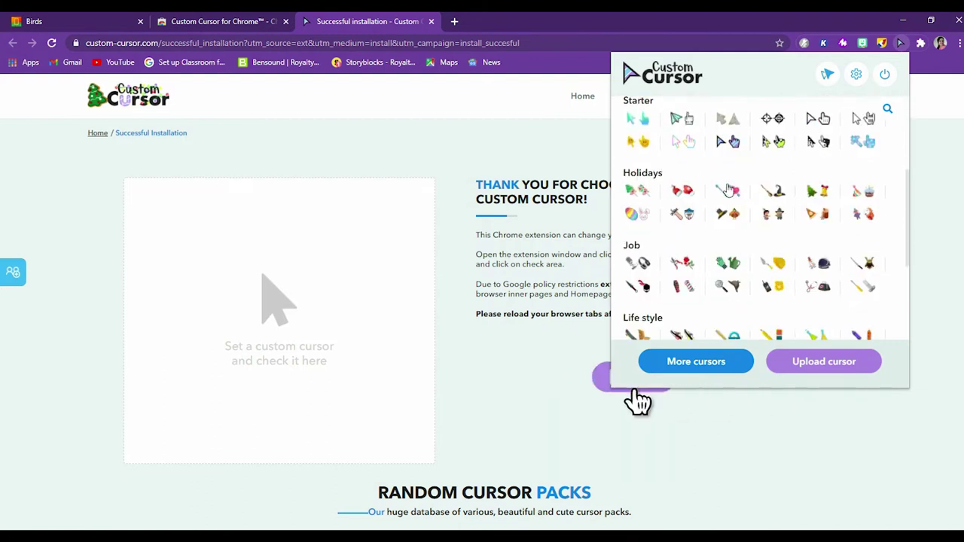
scroll(657, 223, "down", 1)
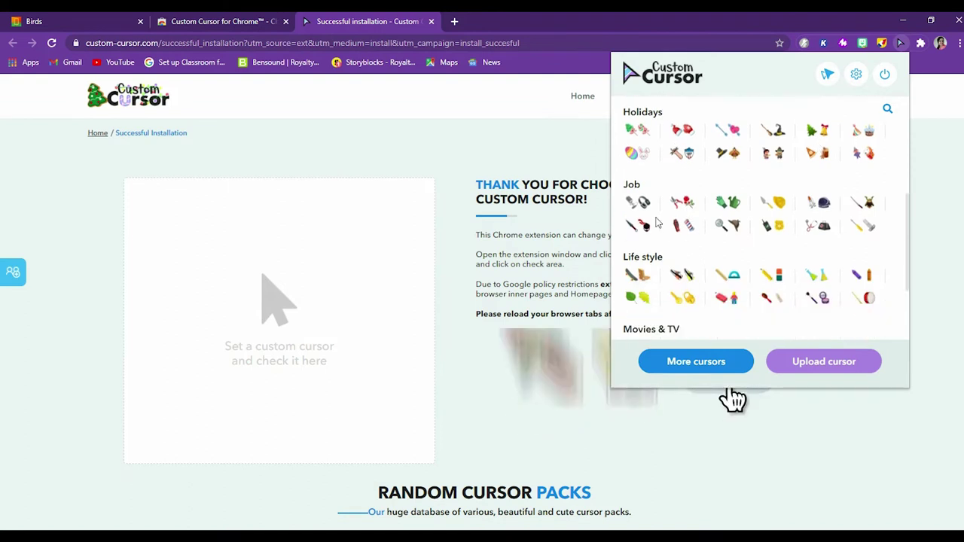
scroll(710, 253, "down", 2)
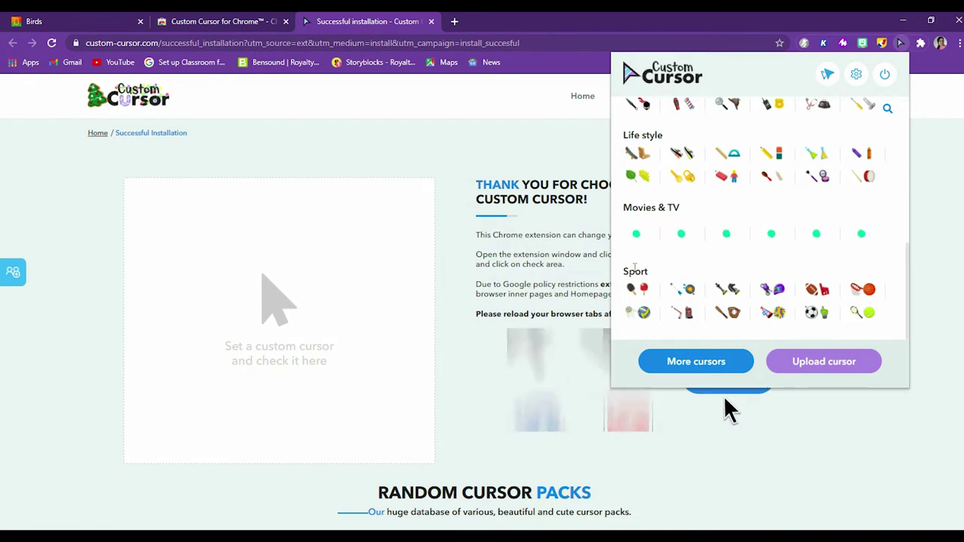
Step: Choose the Minion cursor pair from the Cartoons category and enlarge it to the second-largest size
scroll(765, 241, "up", 3)
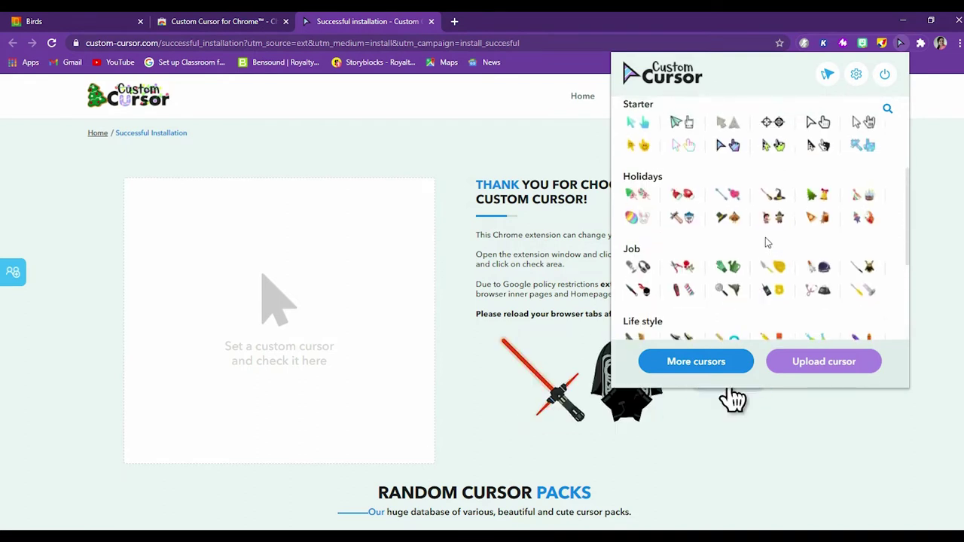
scroll(766, 241, "up", 3)
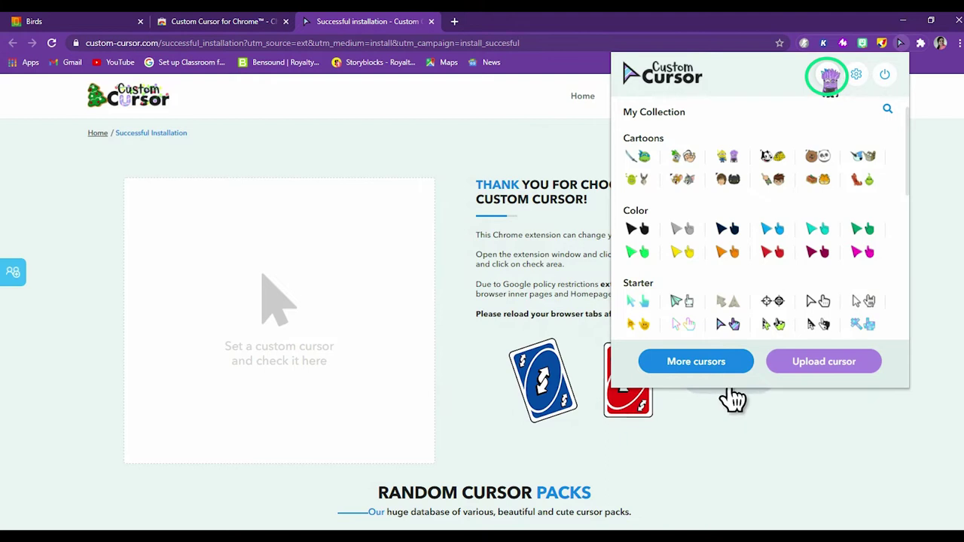
left_click(828, 75)
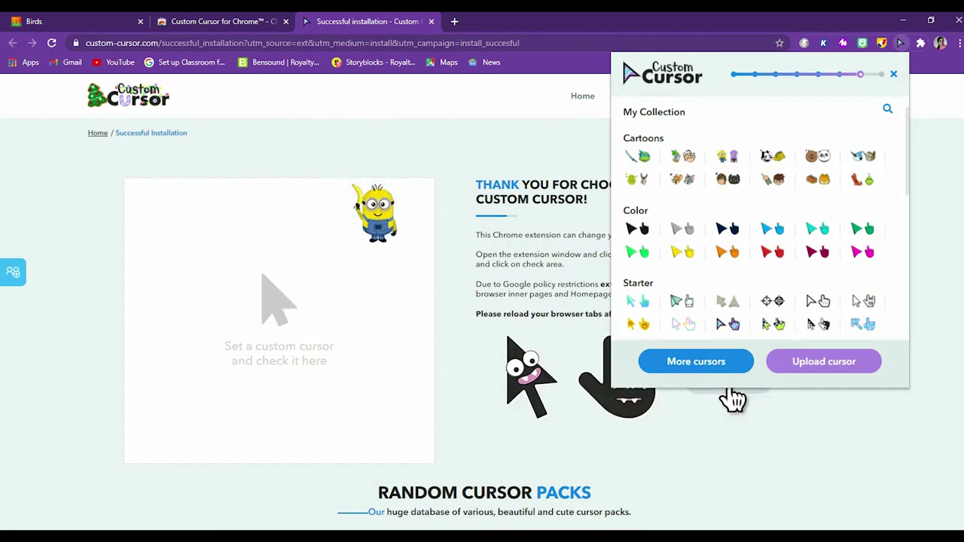
Step: Switch to the Birds page and try out the Minion cursor over the bird cards
left_click(79, 22)
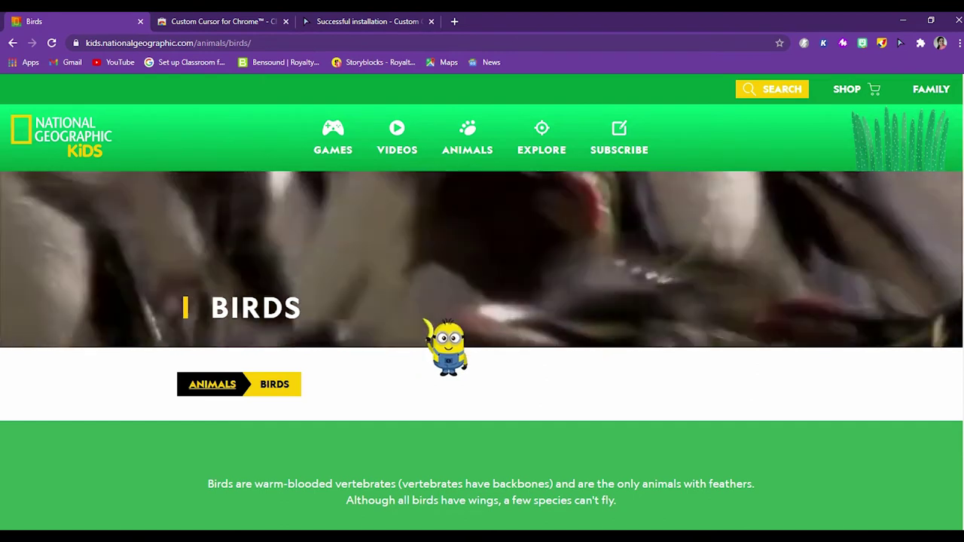
scroll(445, 345, "down", 2)
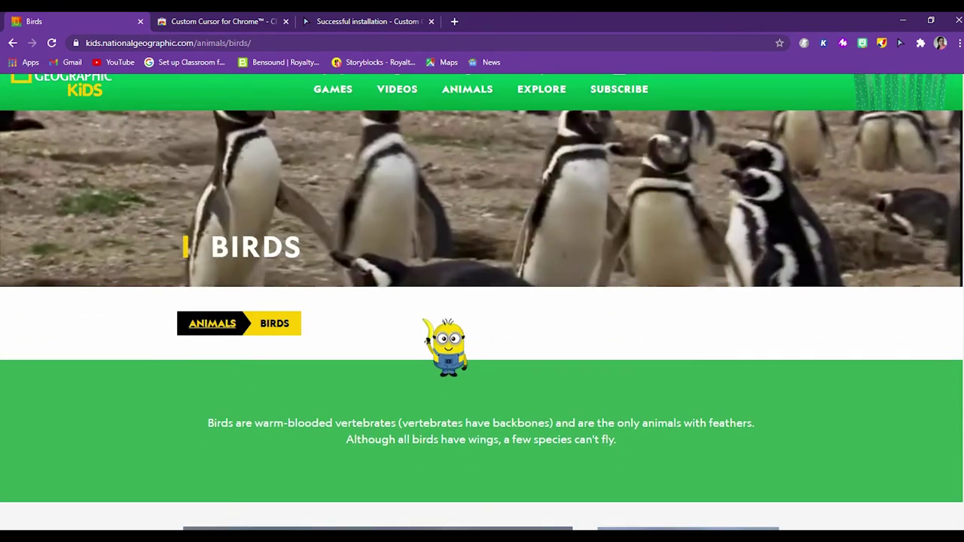
scroll(445, 345, "down", 4)
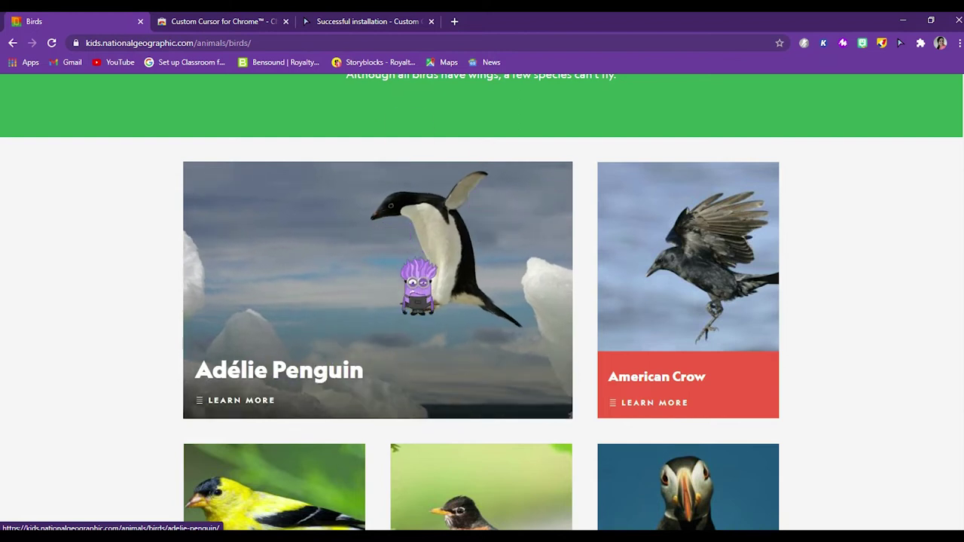
scroll(613, 403, "down", 4)
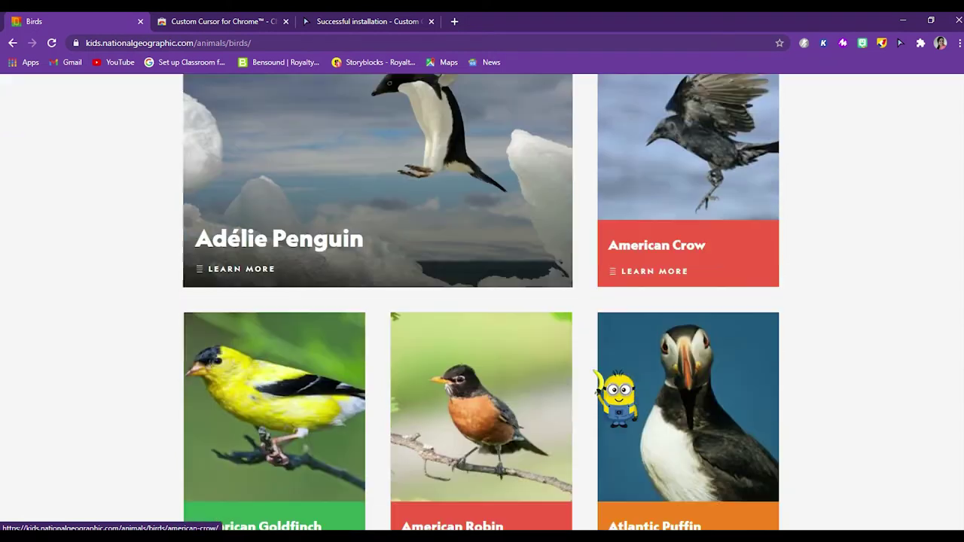
scroll(614, 399, "down", 2)
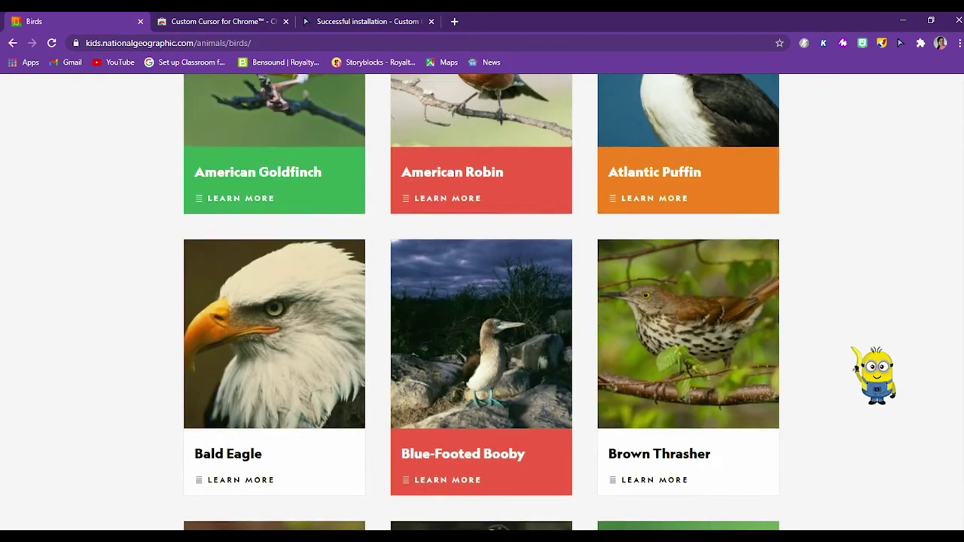
scroll(874, 377, "up", 4)
scroll(873, 376, "up", 8)
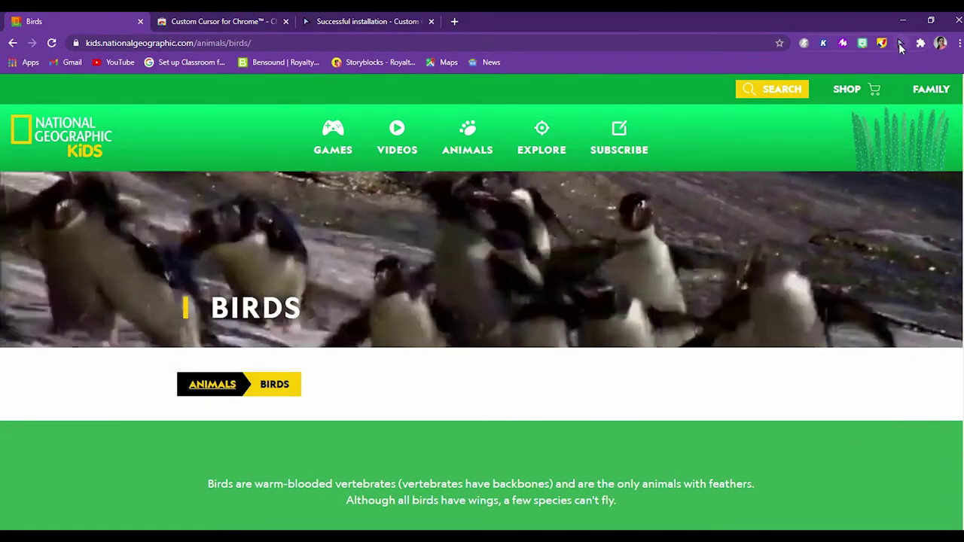
Step: Reopen the Custom Cursor extension and switch the custom cursor off to restore the default pointer
left_click(900, 44)
scroll(776, 241, "down", 1)
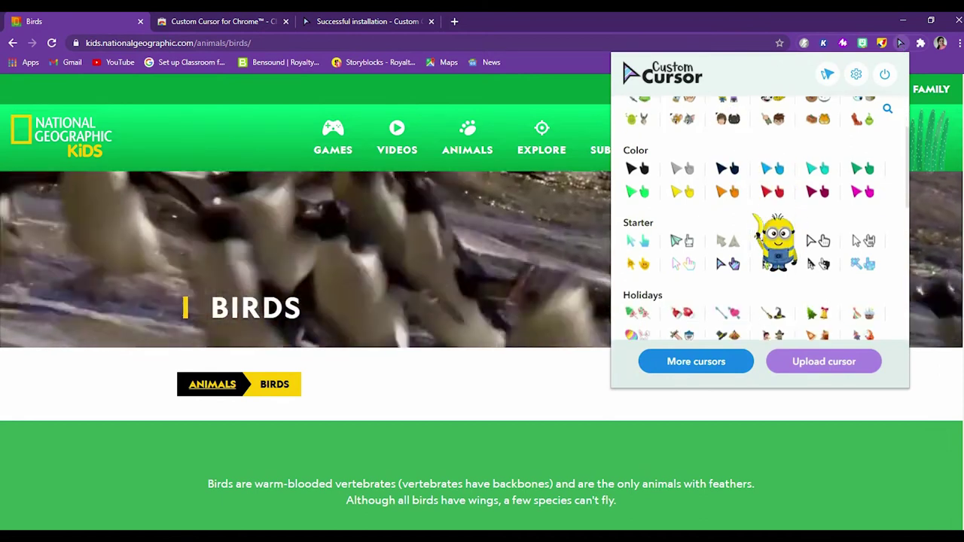
scroll(776, 241, "down", 5)
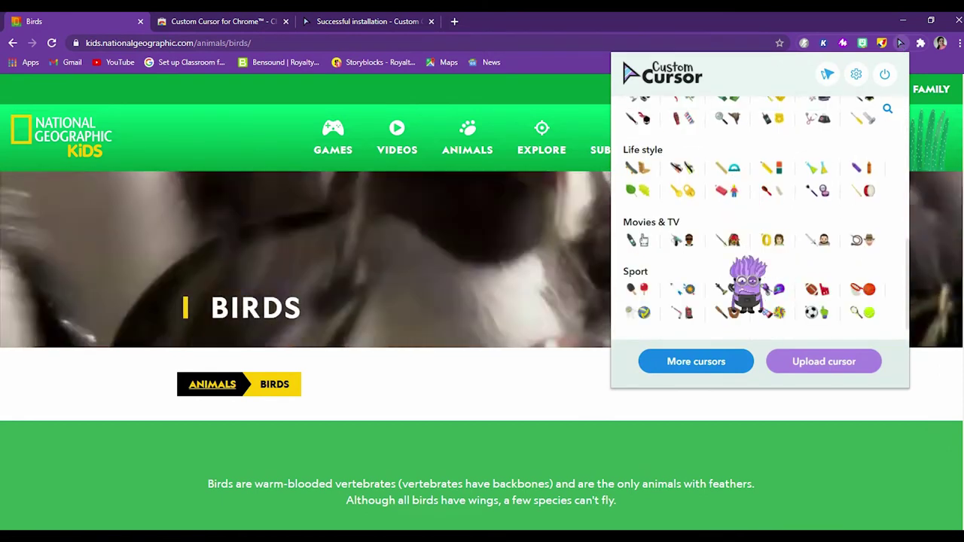
scroll(775, 226, "up", 6)
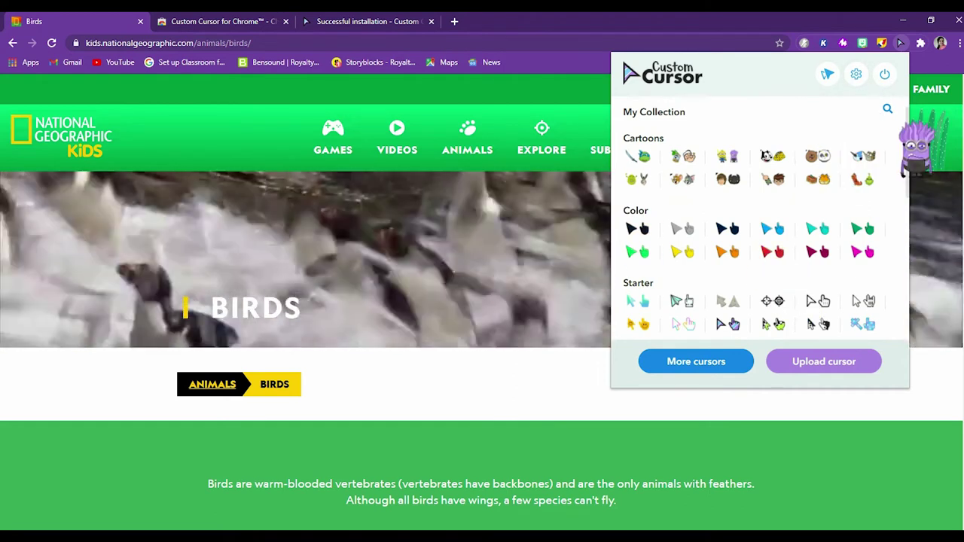
left_click(886, 75)
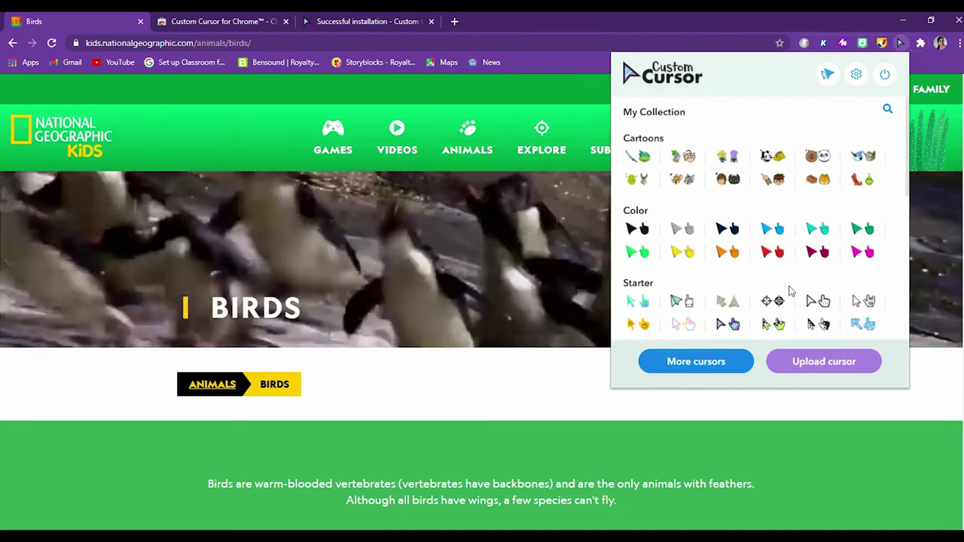
Step: Open the cursor upload page and upload the Desktop portrait image numbered 1 as the arrow cursor of the first pair
scroll(851, 301, "down", 1)
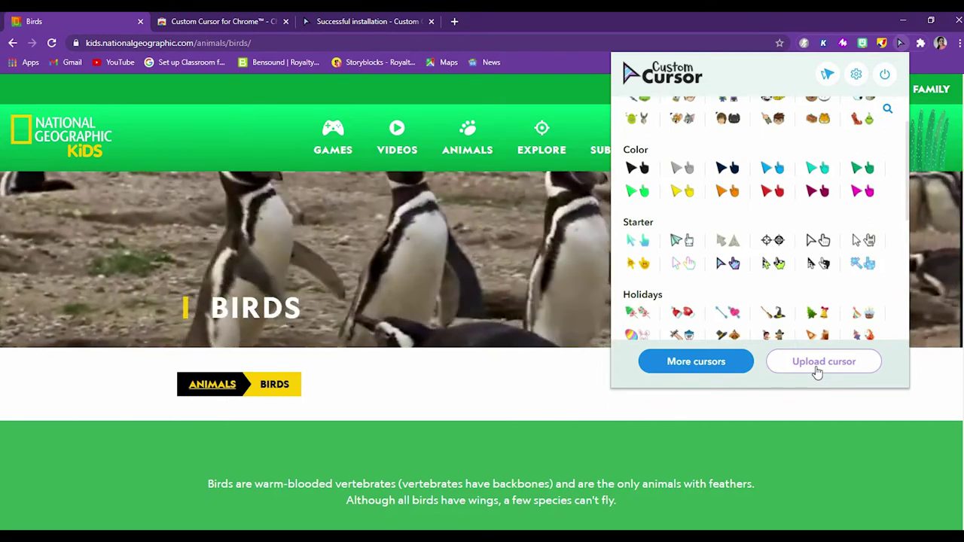
left_click(817, 369)
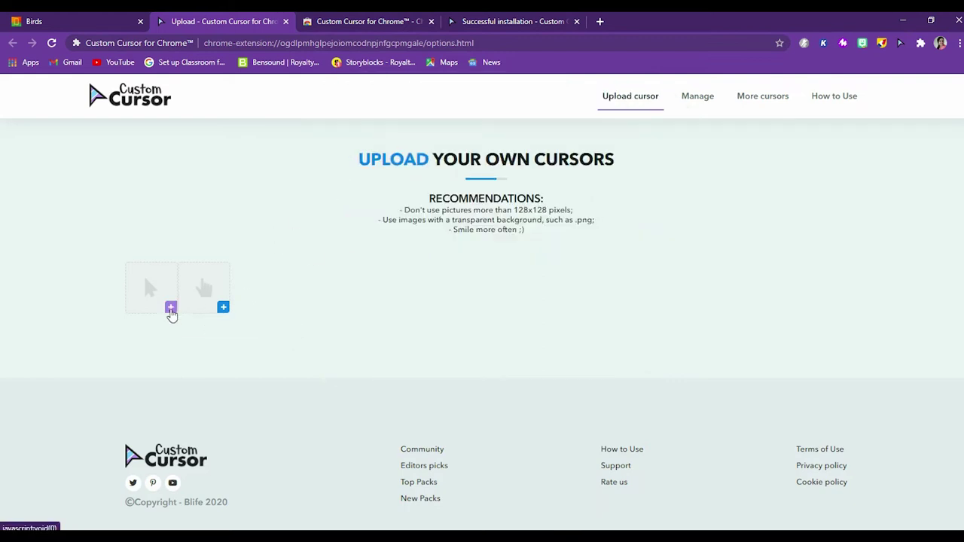
left_click(171, 308)
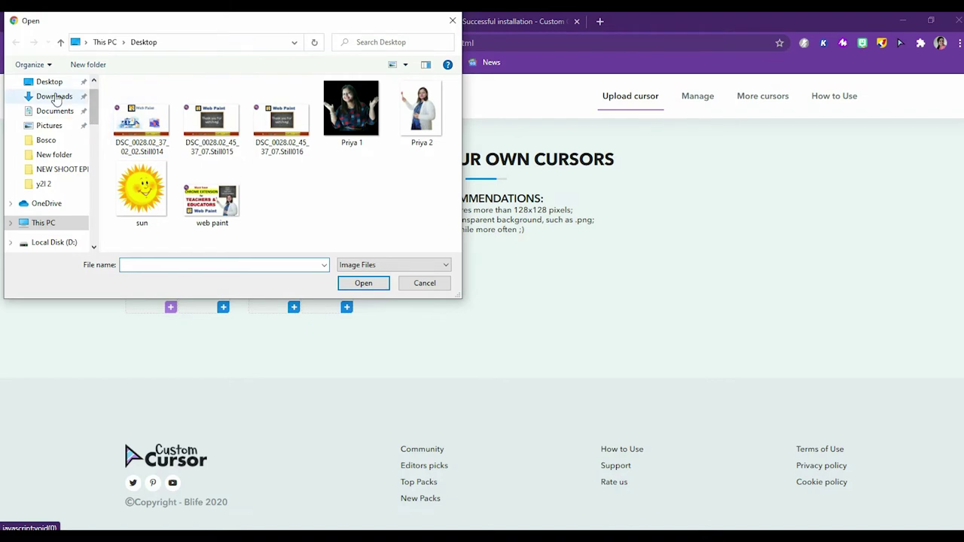
left_click(56, 85)
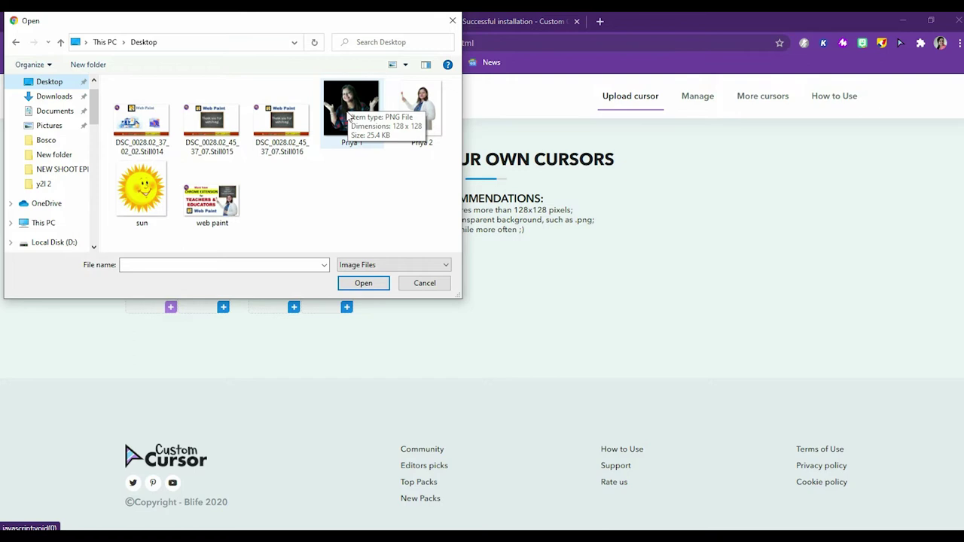
left_click(336, 111)
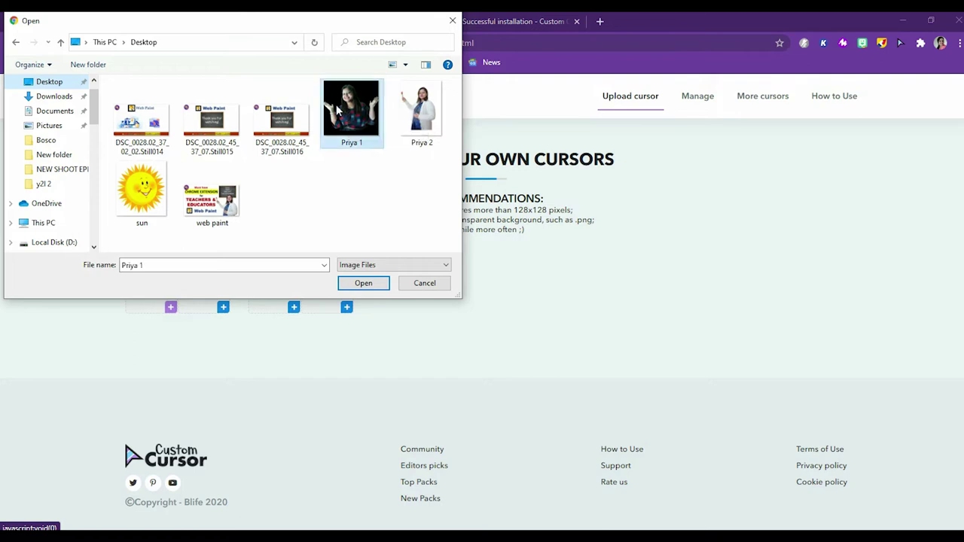
left_click(363, 283)
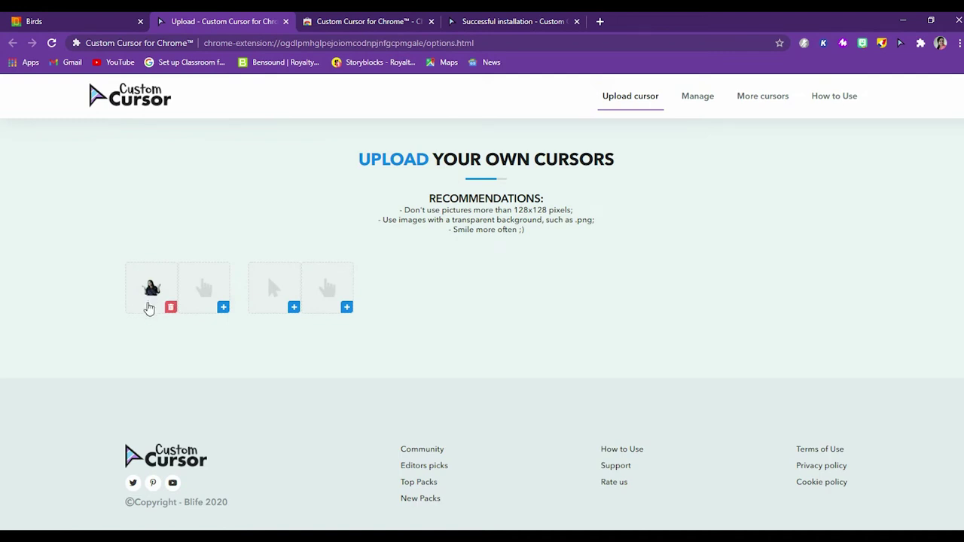
Step: Apply the uploaded portrait cursor from My Collection and try it out on the Birds page
left_click(346, 23)
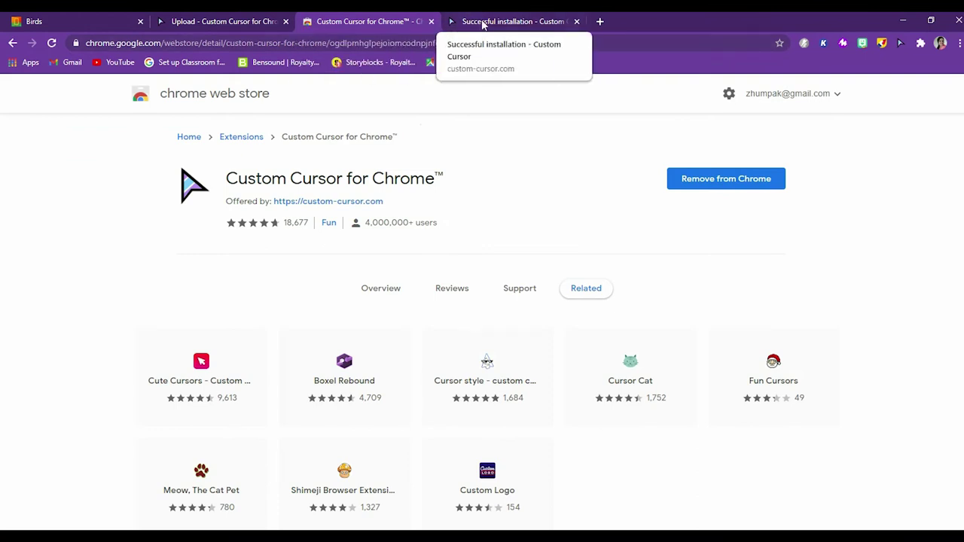
left_click(488, 22)
left_click(901, 42)
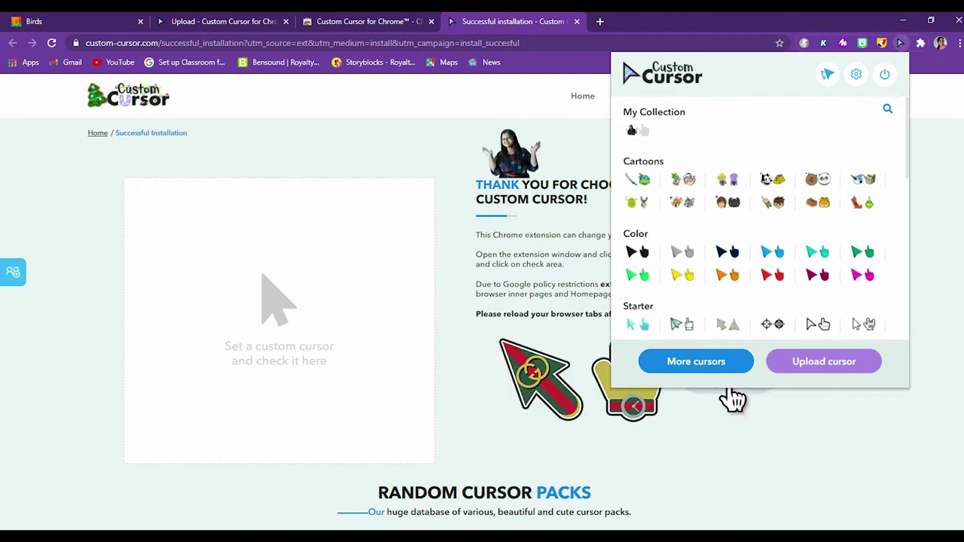
left_click(79, 28)
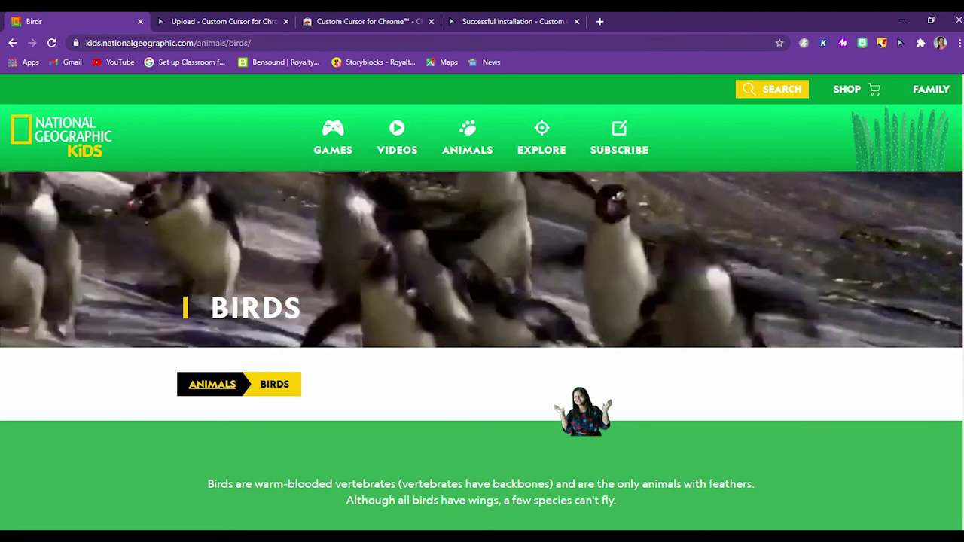
scroll(548, 381, "down", 3)
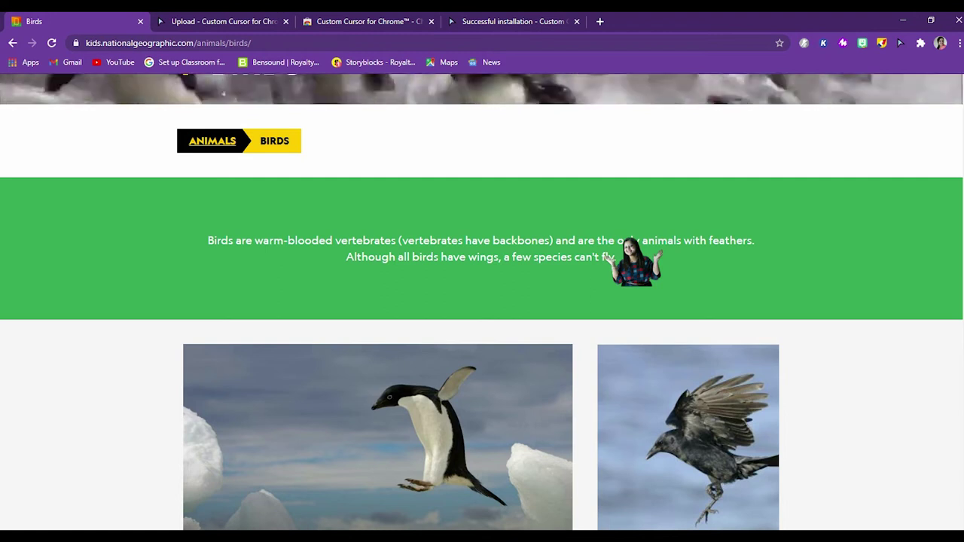
Step: Reopen the cursor upload page and try to upload the portrait image numbered 2 as the second pair's arrow cursor
left_click(900, 42)
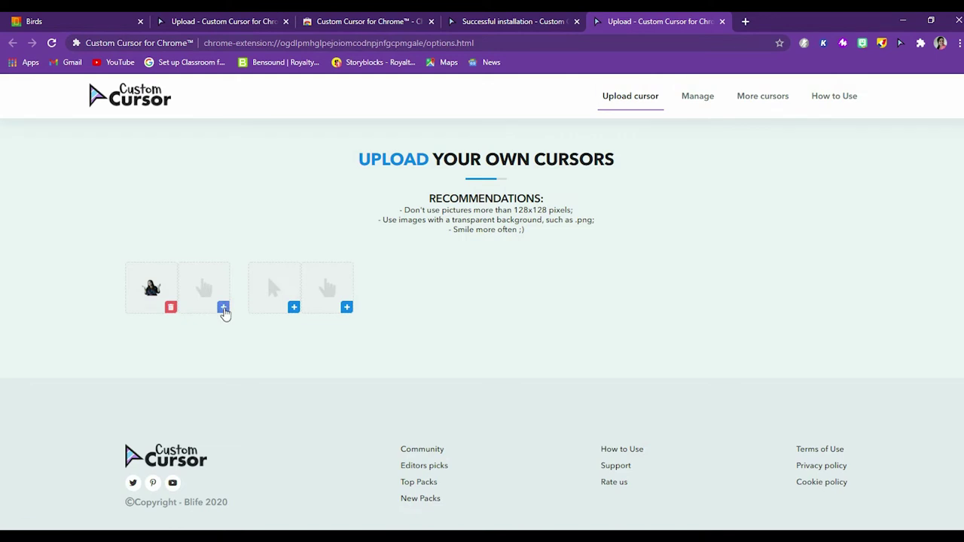
left_click(294, 308)
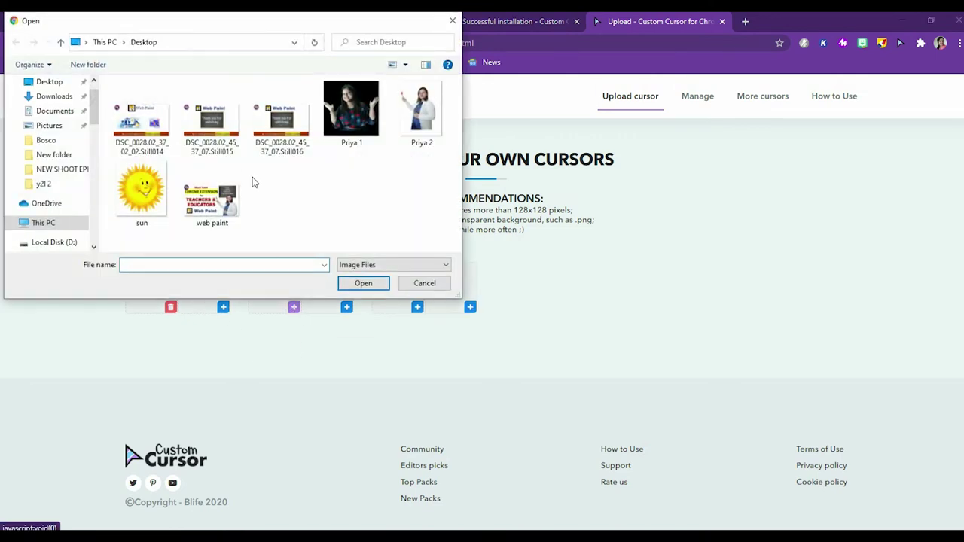
left_click(407, 120)
left_click(364, 284)
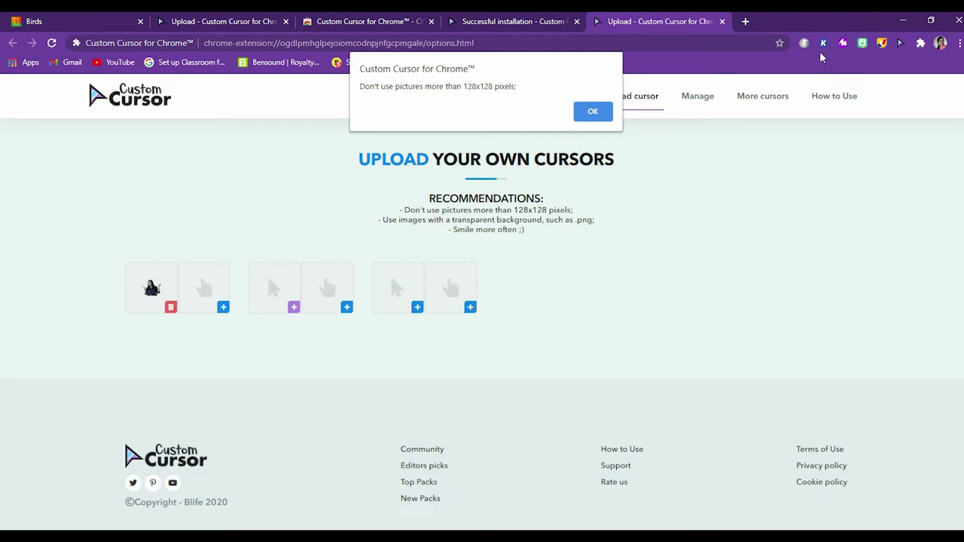
Step: Minimize the browser and open the portrait image numbered 2 from the Windows desktop in Paint
left_click(902, 21)
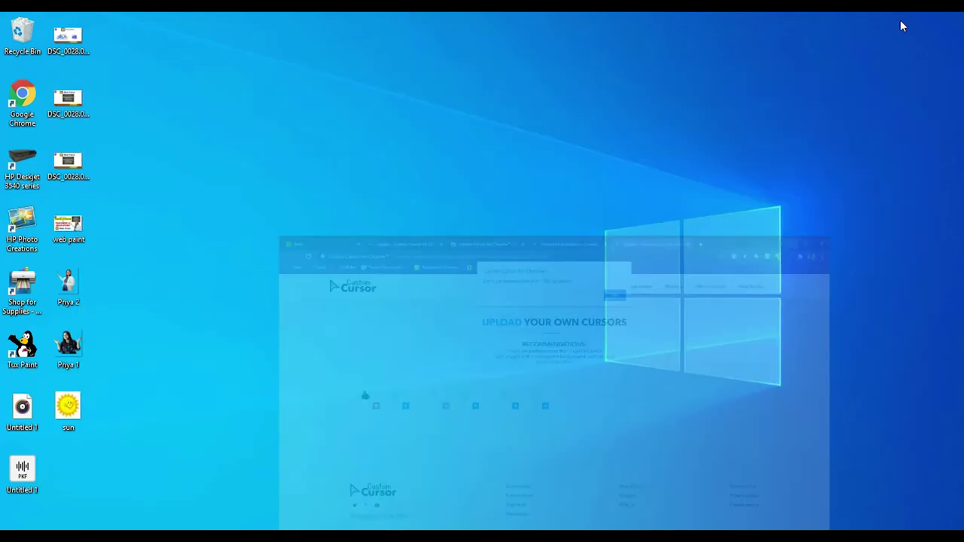
right_click(67, 286)
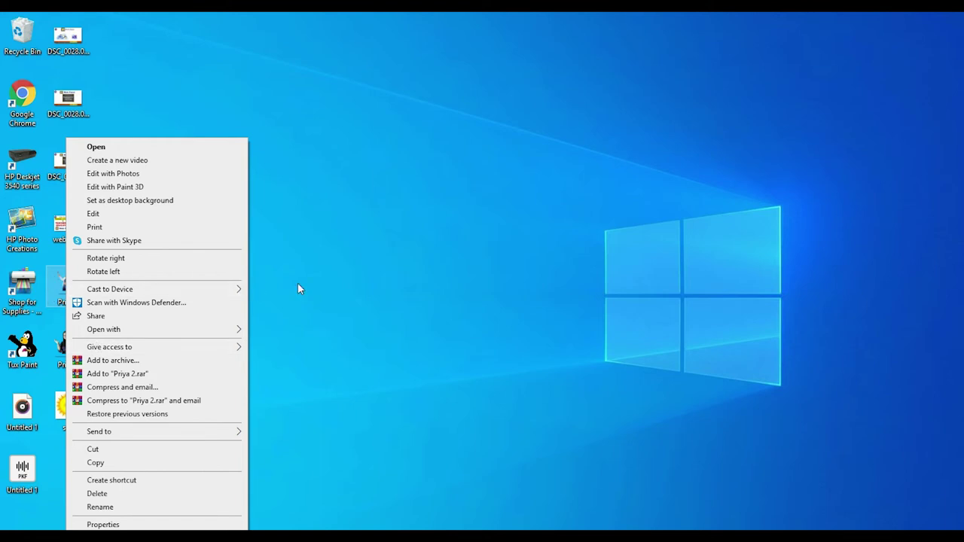
left_click(248, 304)
right_click(59, 289)
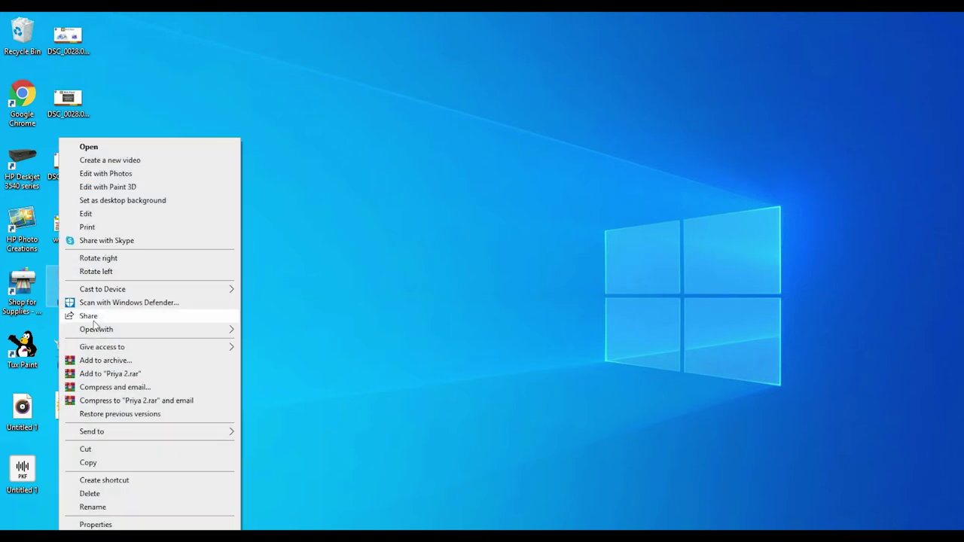
mouse_move(98, 329)
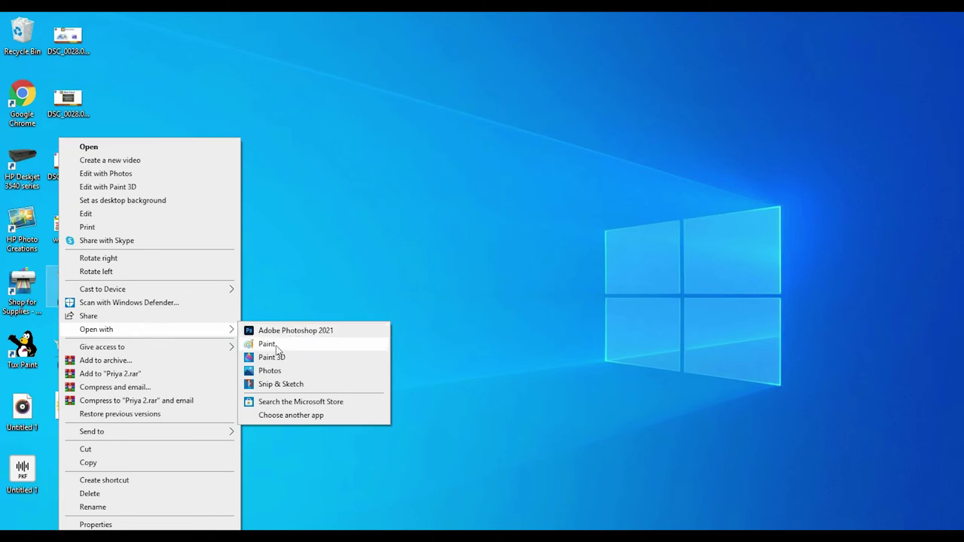
left_click(276, 345)
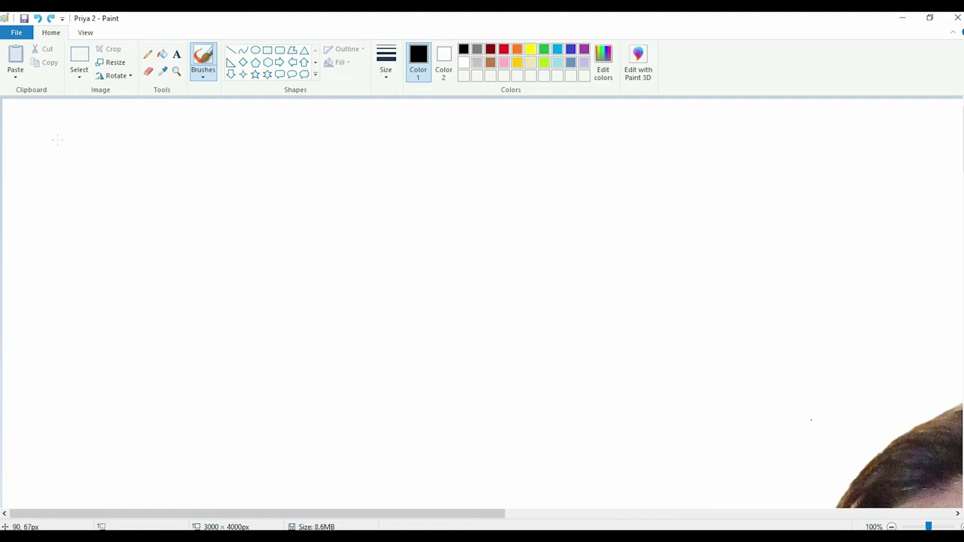
Step: Resize the picture to 96 x 128 pixels with the aspect ratio maintained, and recheck its size in pixels
left_click(115, 63)
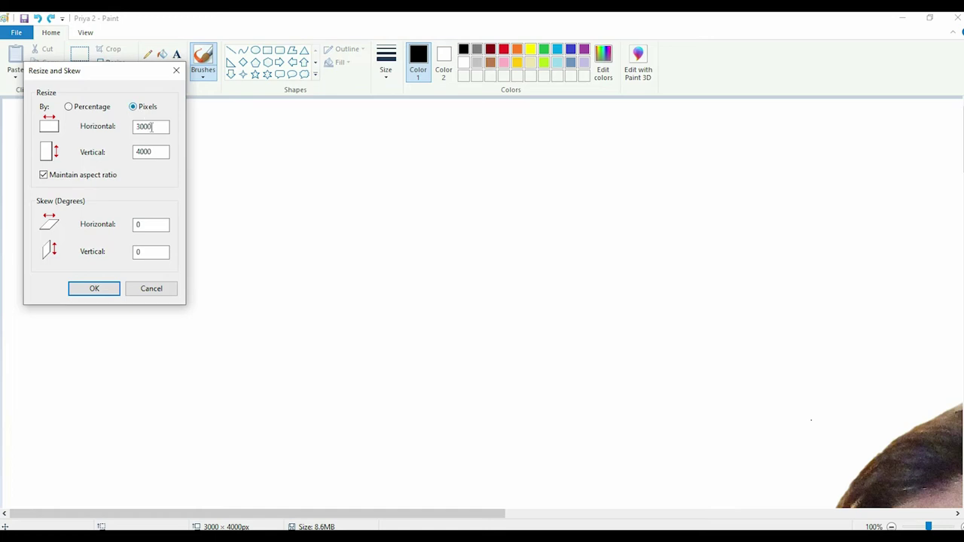
double_click(155, 130)
type("128")
left_click(92, 289)
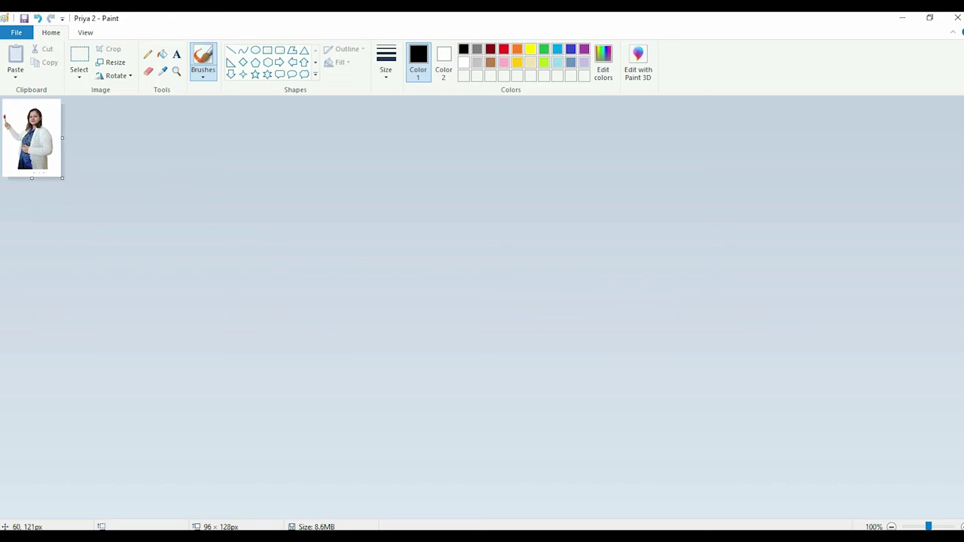
left_click(121, 65)
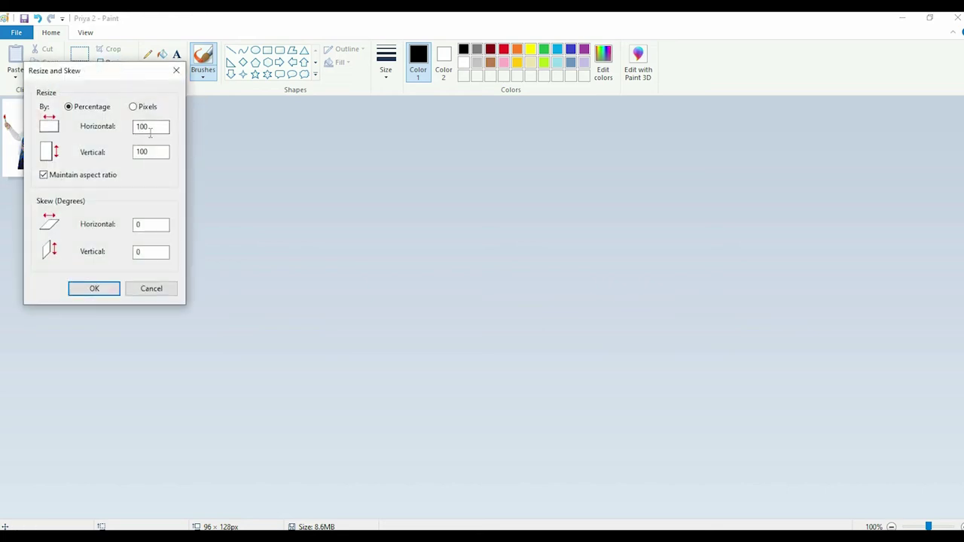
left_click(133, 108)
left_click(95, 292)
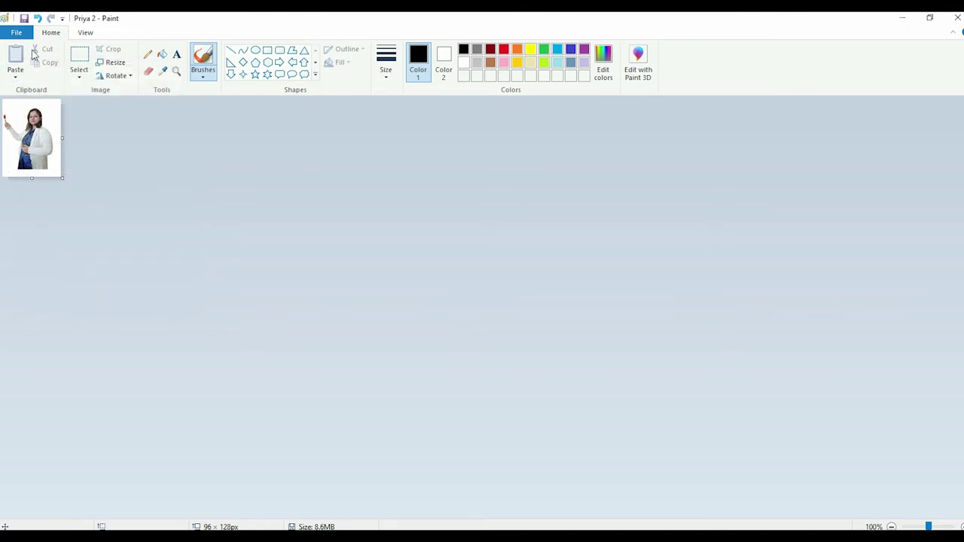
Step: Save the resized picture on the Desktop as a new PNG, changing the number in its file name to 3
left_click(15, 32)
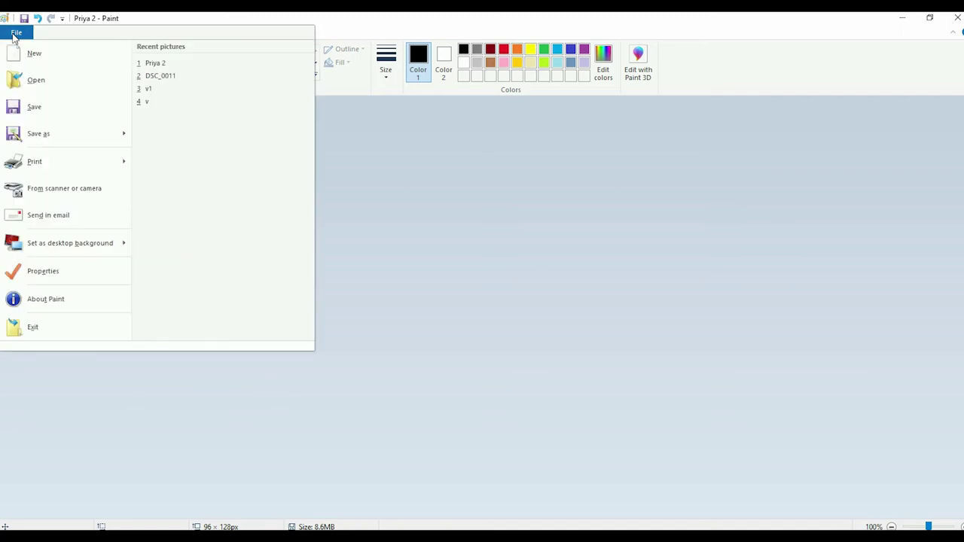
left_click(39, 132)
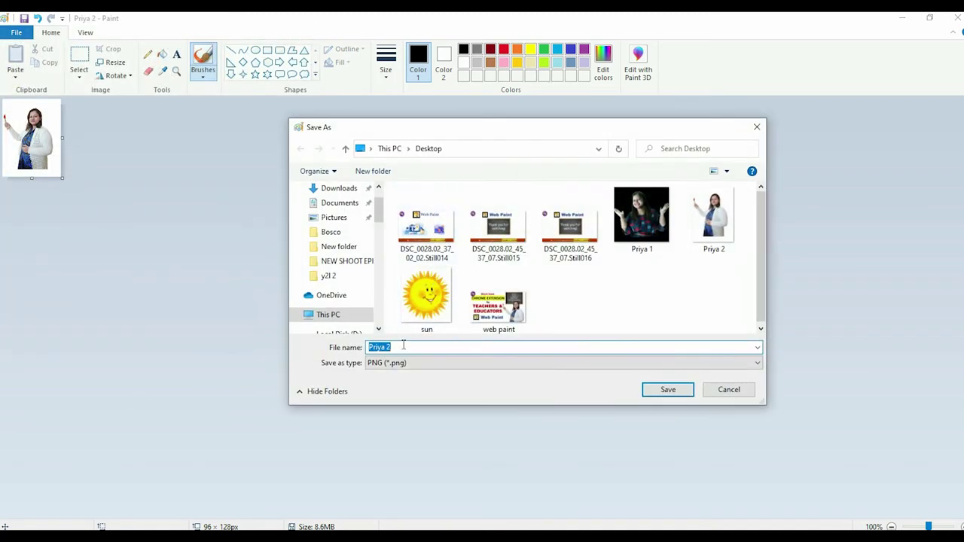
left_click(403, 345)
key("BackSpace")
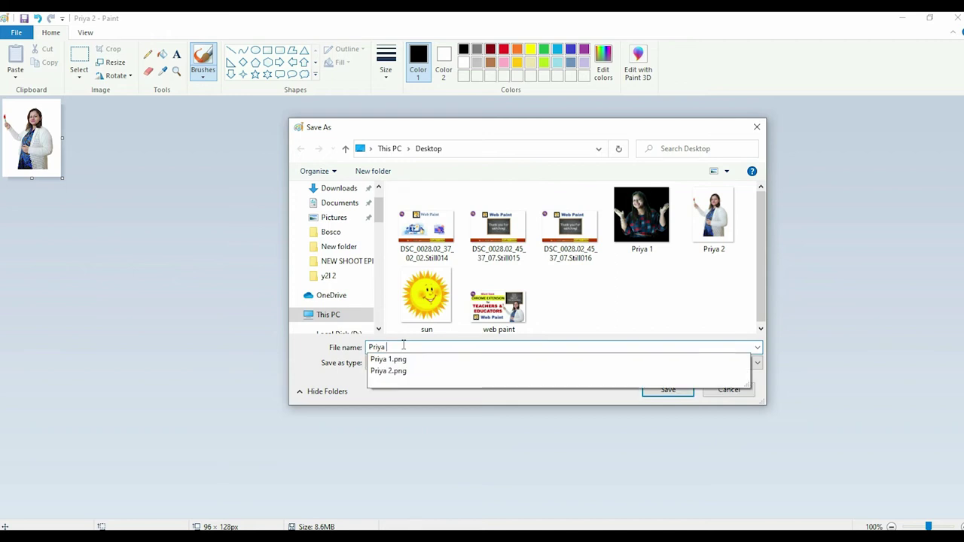
type("3")
left_click(667, 390)
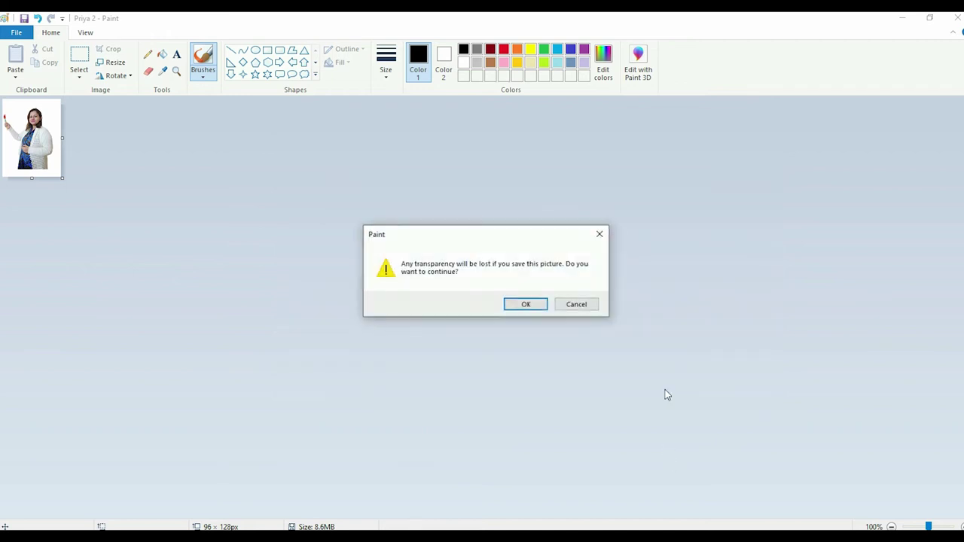
left_click(526, 304)
Step: Switch back to Chrome, dismiss the size alert and upload the portrait image numbered 3 as the second pair's arrow cursor
left_click(902, 18)
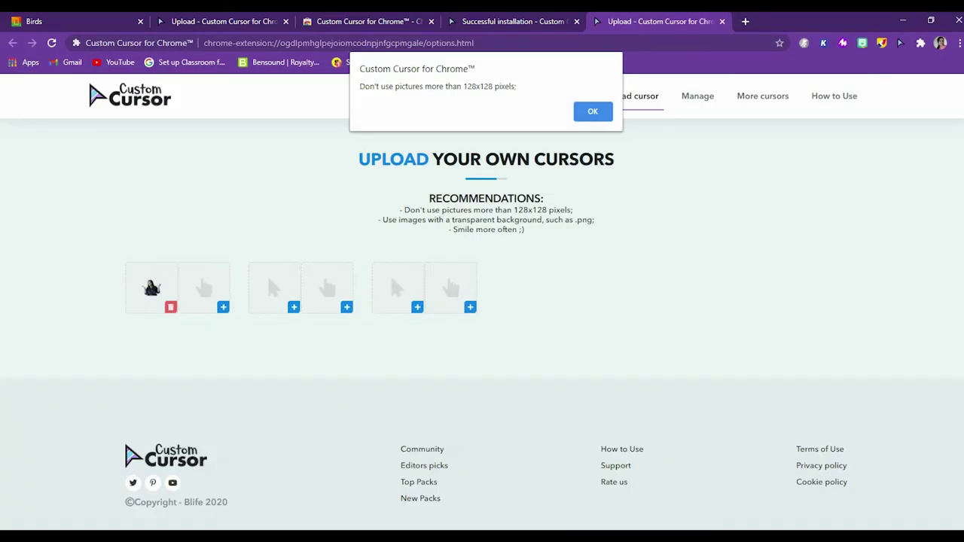
left_click(589, 116)
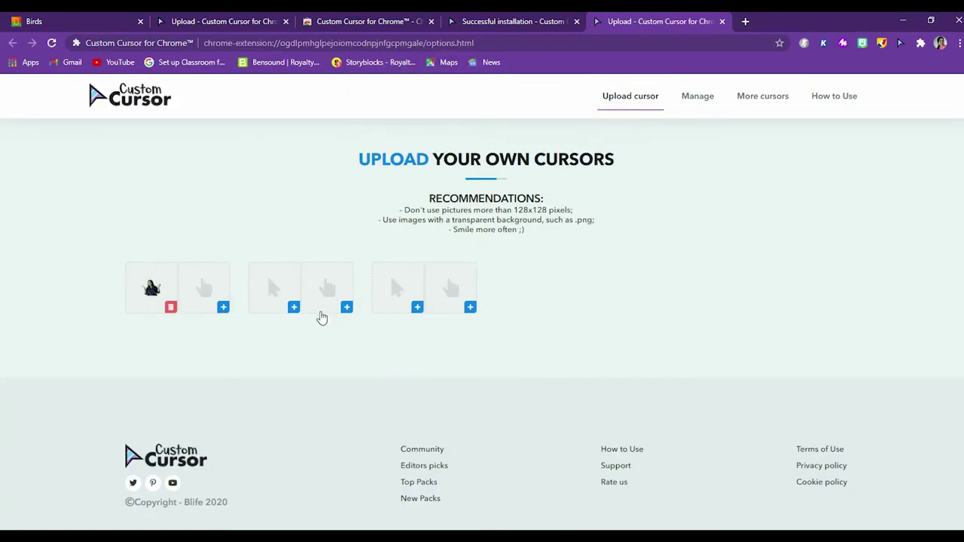
left_click(294, 307)
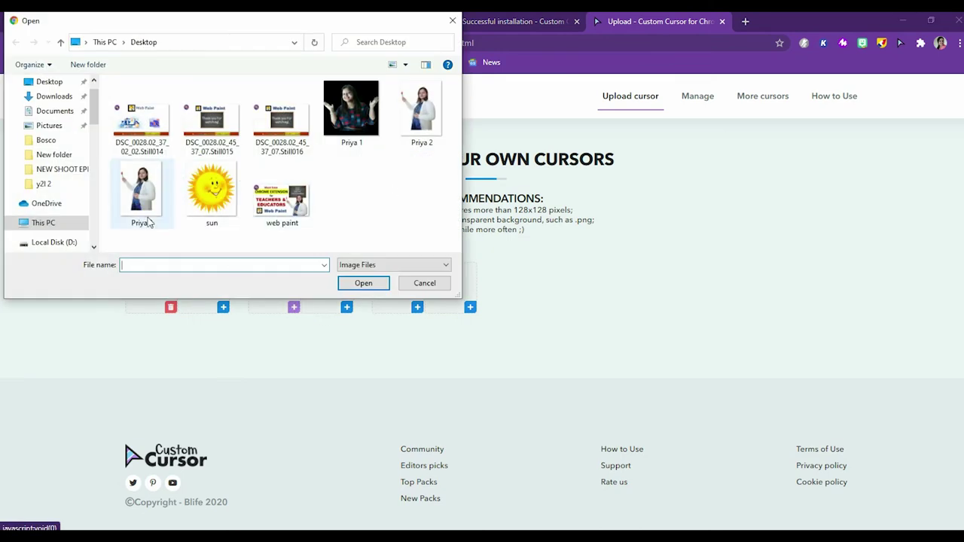
mouse_move(140, 201)
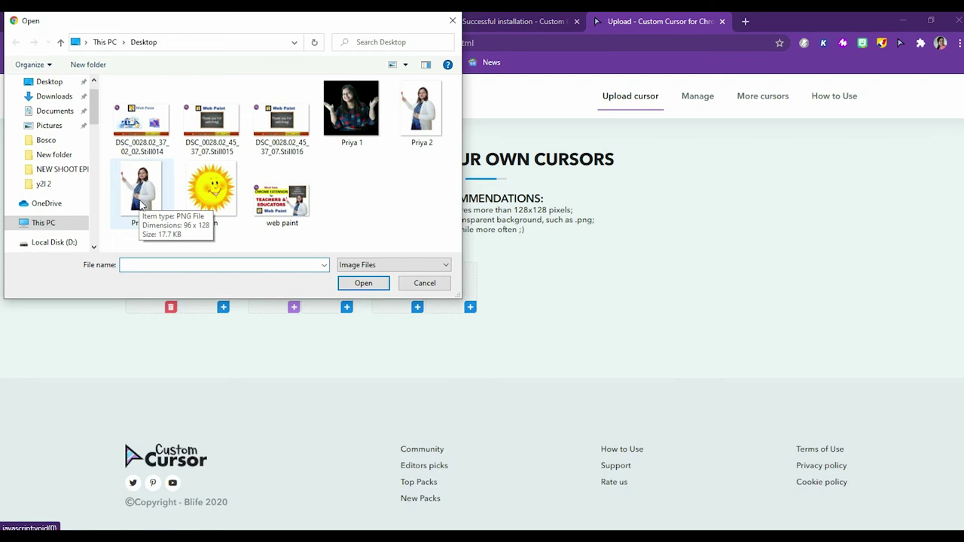
left_click(140, 202)
left_click(363, 283)
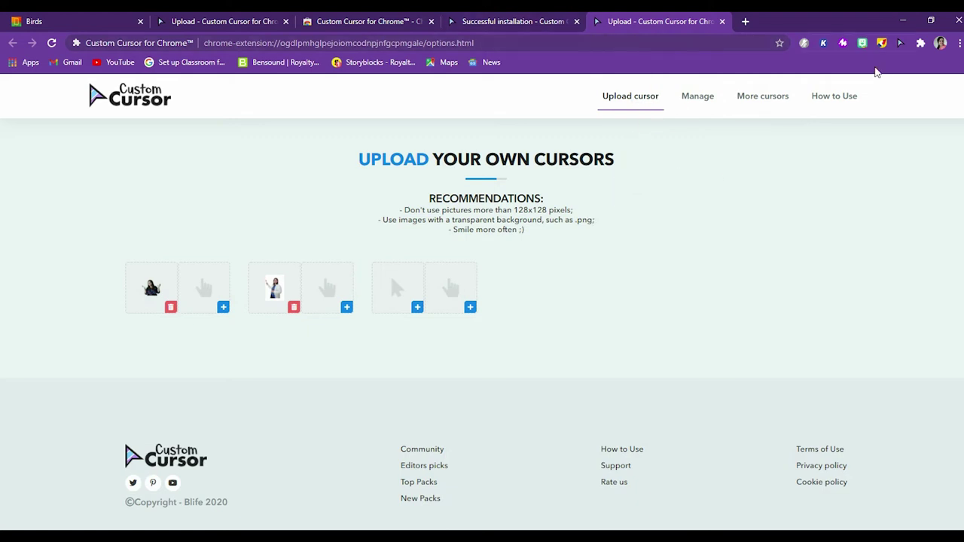
Step: Apply the second uploaded cursor from My Collection, try it on the Birds page, and return to the upload page
left_click(902, 45)
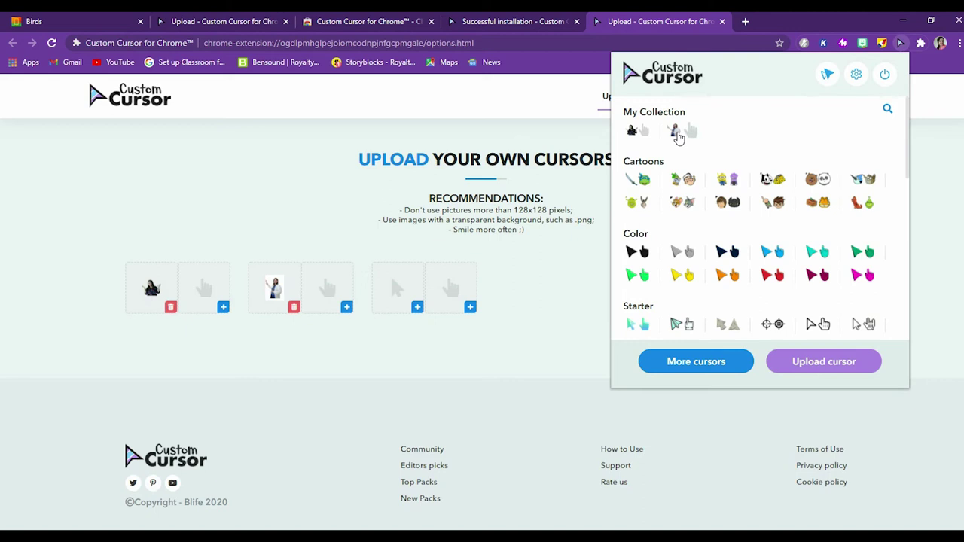
left_click(677, 133)
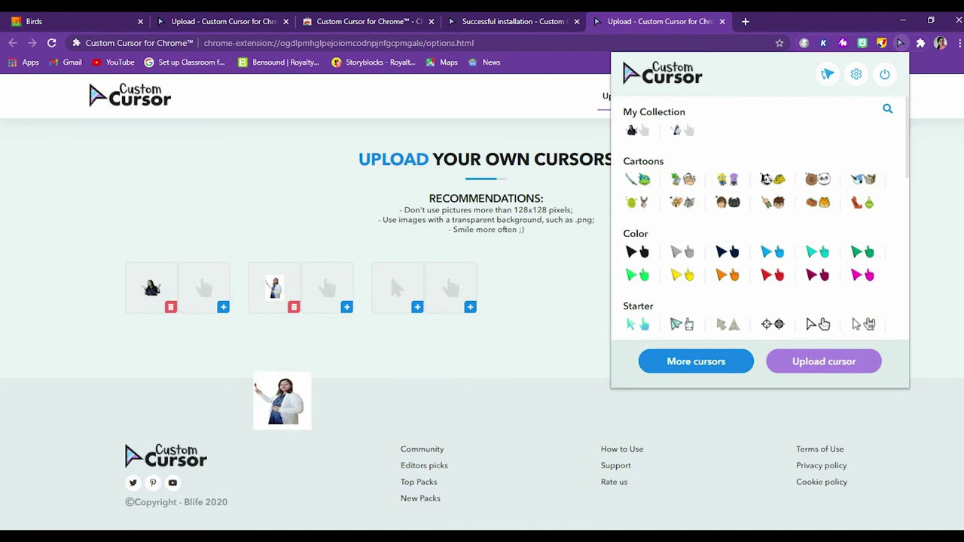
left_click(109, 22)
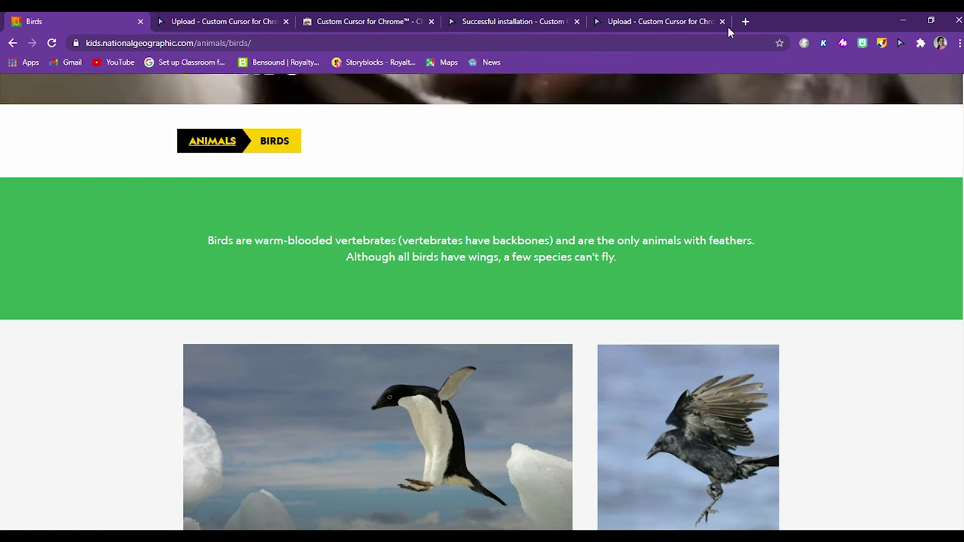
left_click(661, 23)
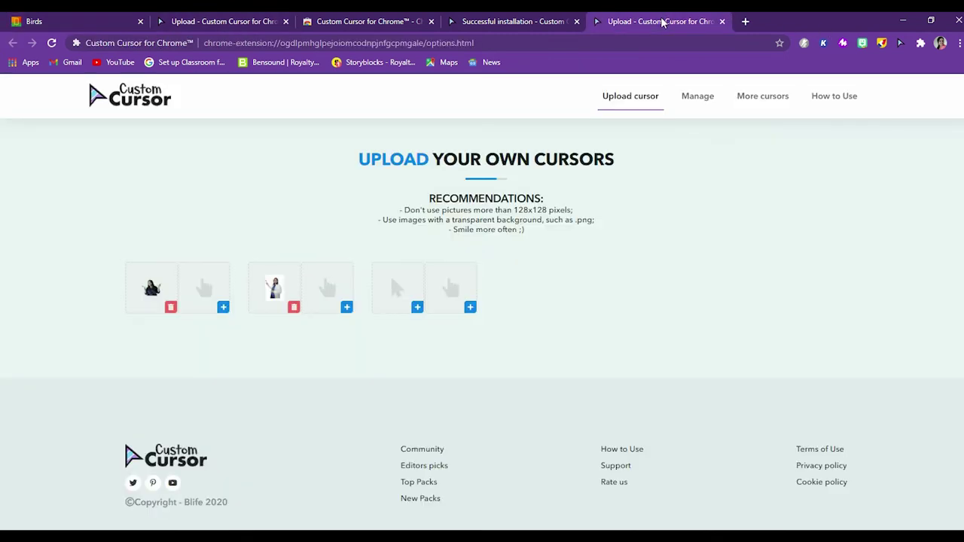
Step: Look through the Custom Cursor extension's collections and open the website offering more cursors
left_click(900, 44)
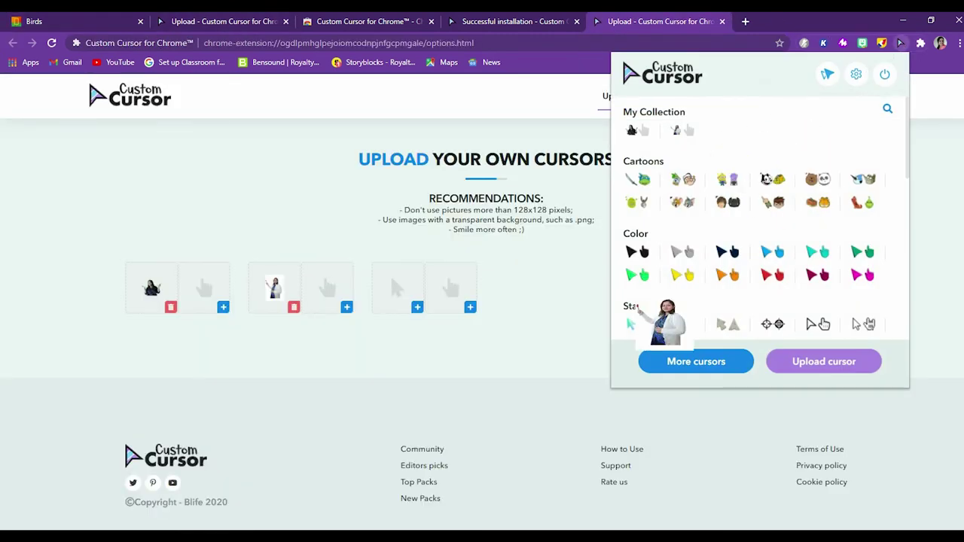
left_click(842, 364)
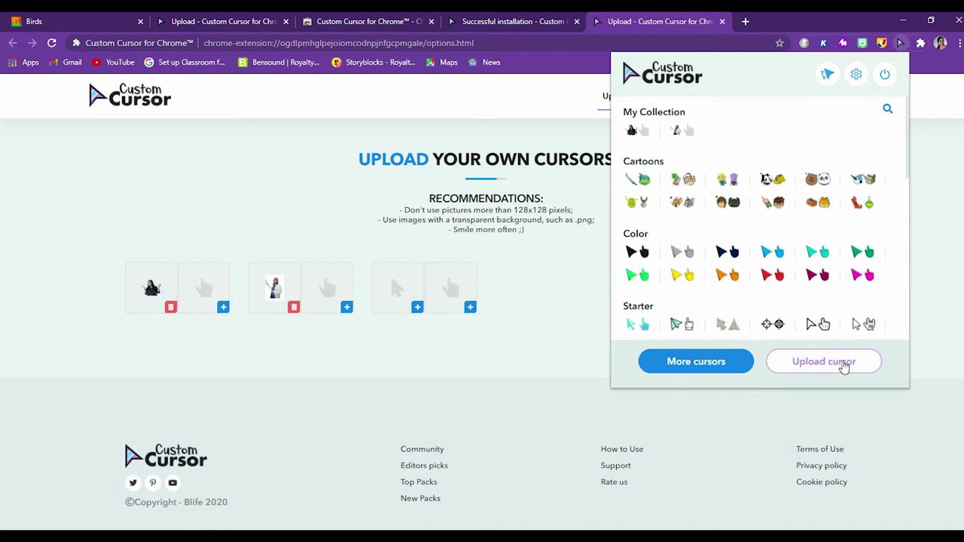
scroll(791, 252, "down", 5)
scroll(791, 256, "up", 3)
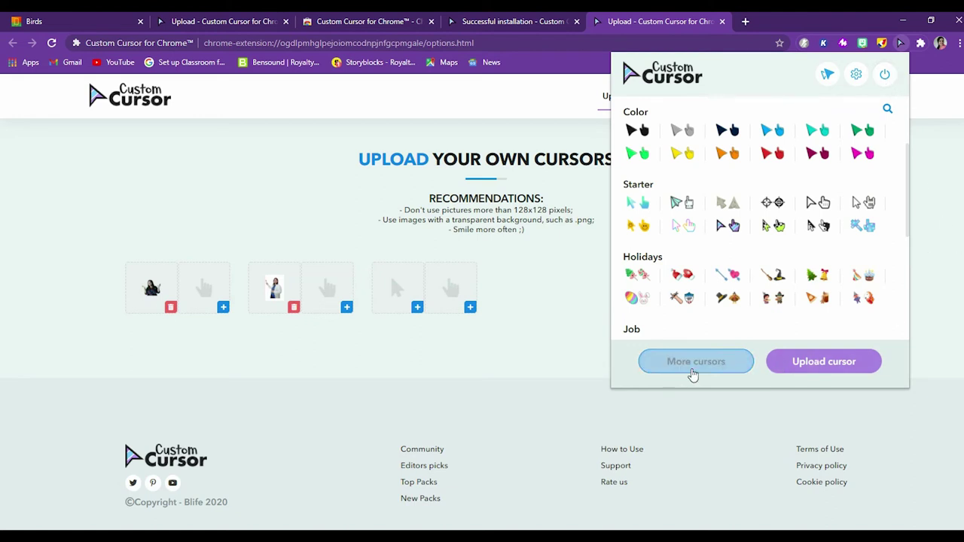
left_click(692, 369)
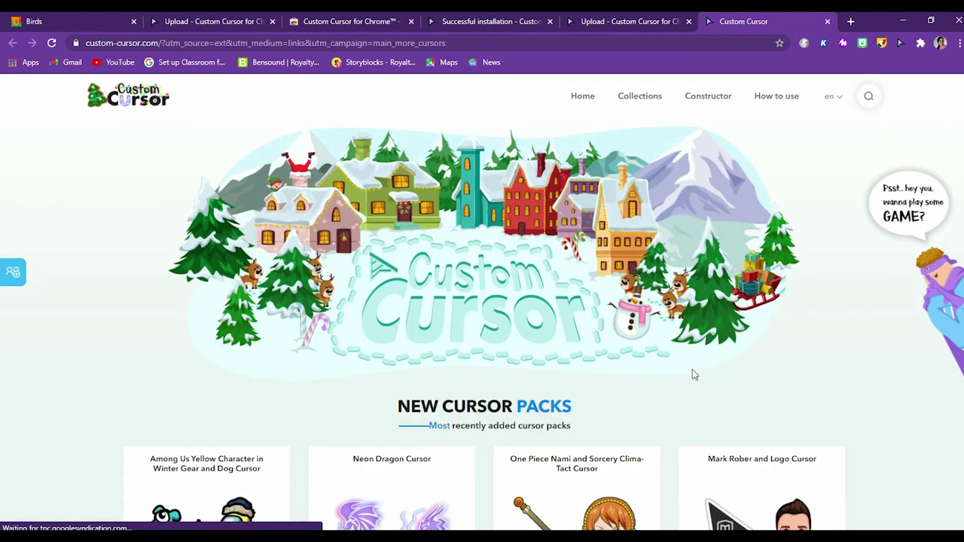
Step: Add the Minimal Butterfly Cursor from the new cursor packs to the extension
scroll(692, 370, "down", 2)
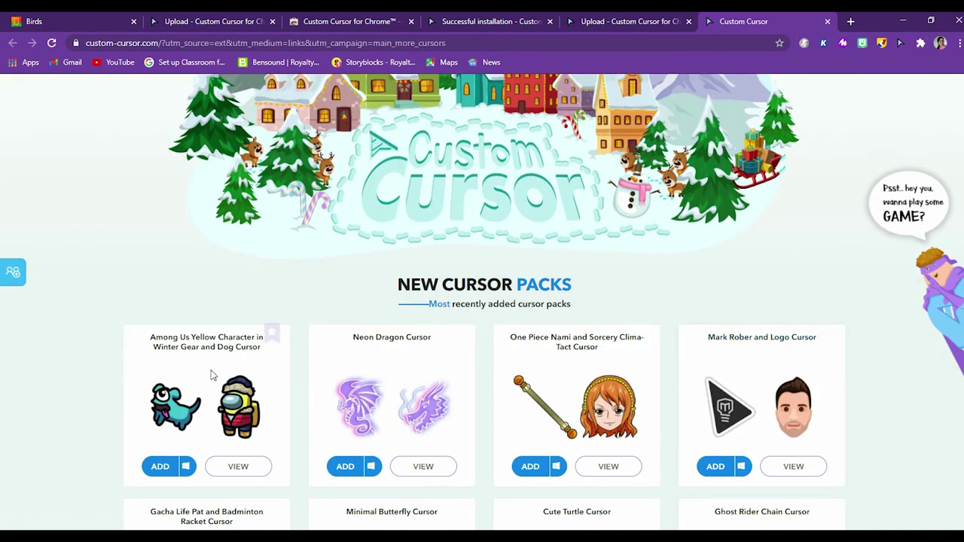
scroll(307, 407, "down", 3)
scroll(399, 318, "up", 1)
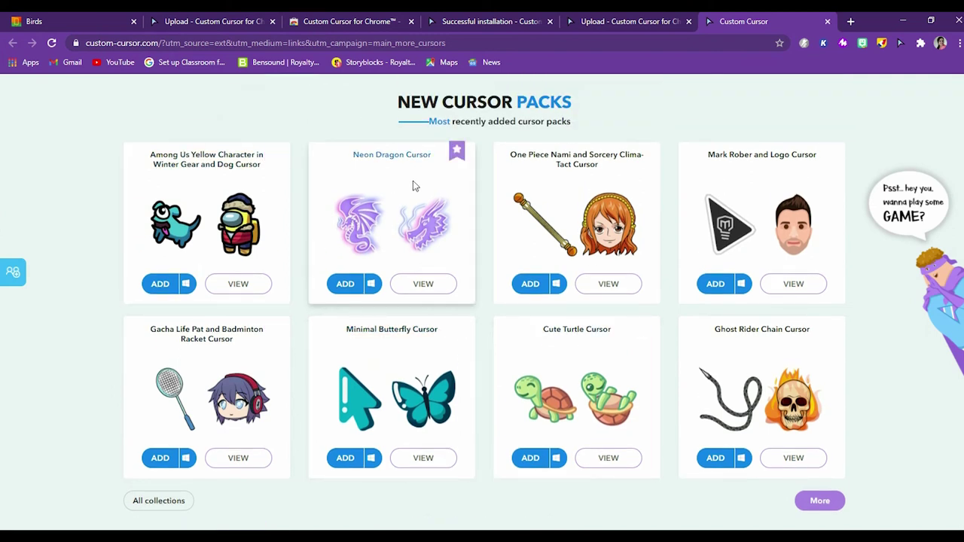
left_click(340, 460)
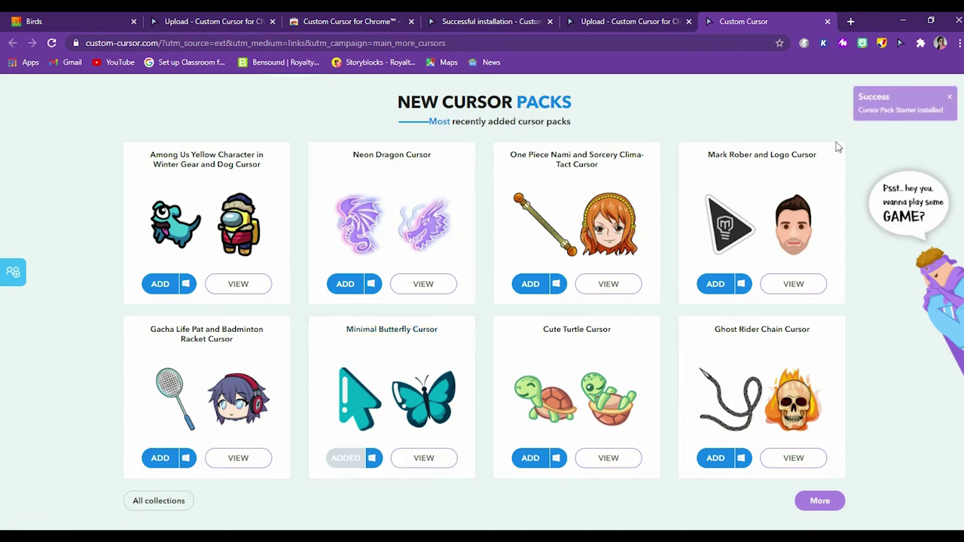
Step: Open the Starter collection page, then find and select the Minimal Butterfly cursor in the extension's Starter collection
left_click(901, 43)
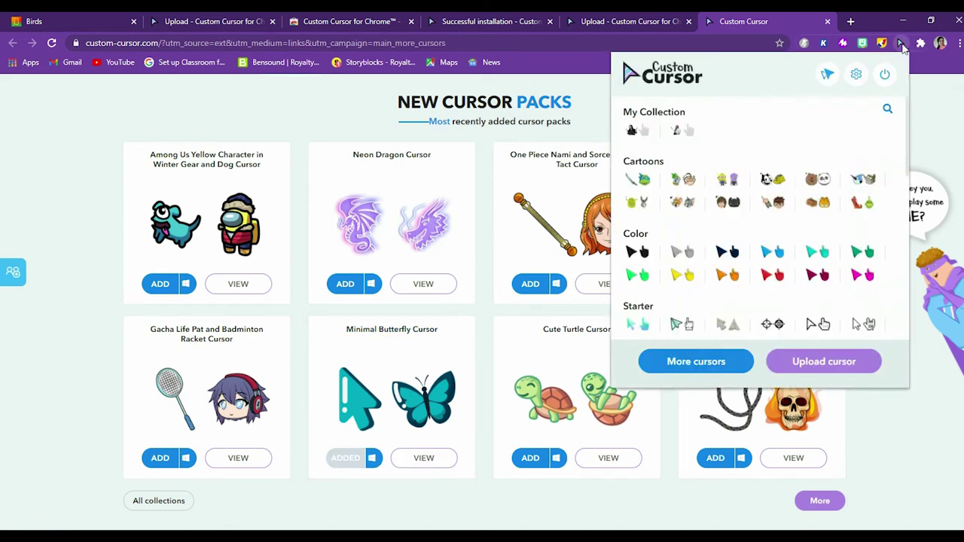
scroll(860, 268, "down", 5)
left_click(728, 448)
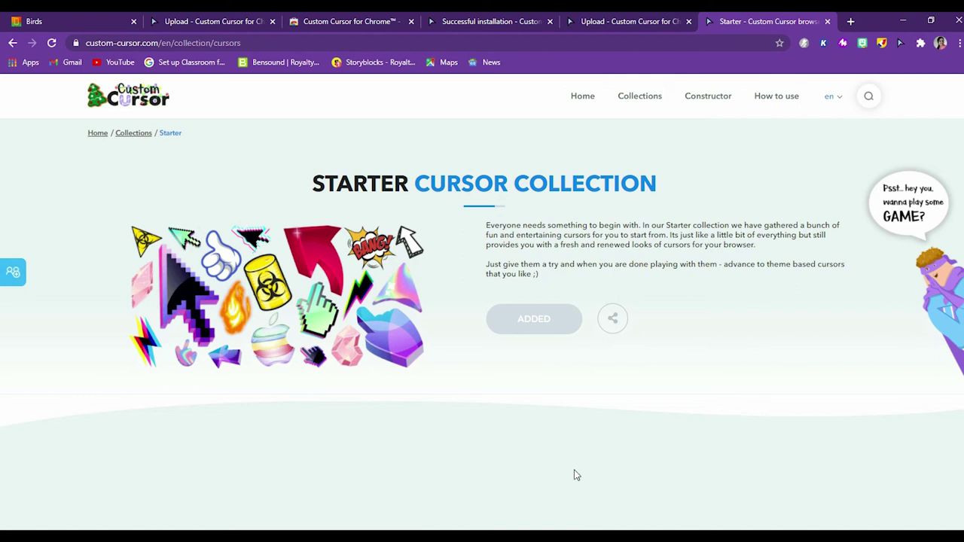
left_click(898, 46)
scroll(626, 314, "down", 3)
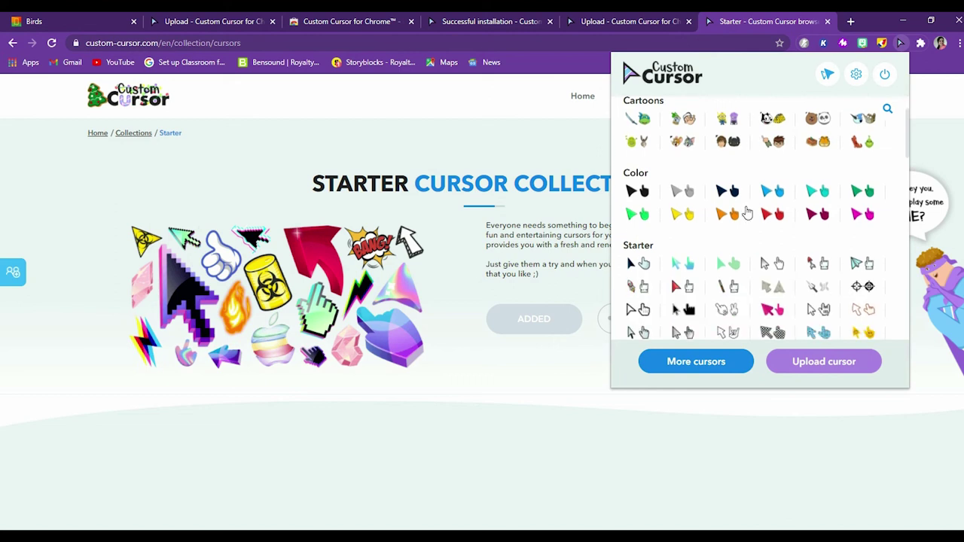
scroll(727, 219, "down", 6)
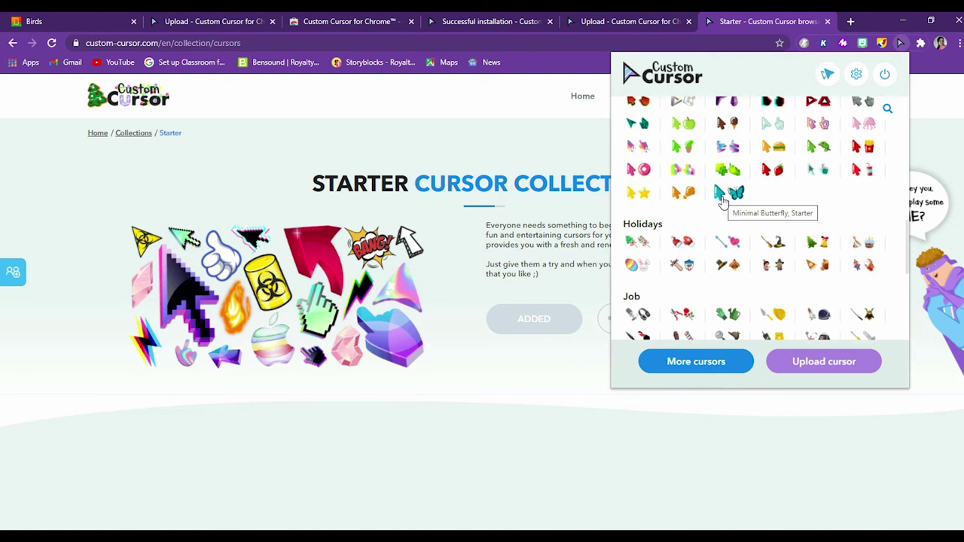
left_click(723, 198)
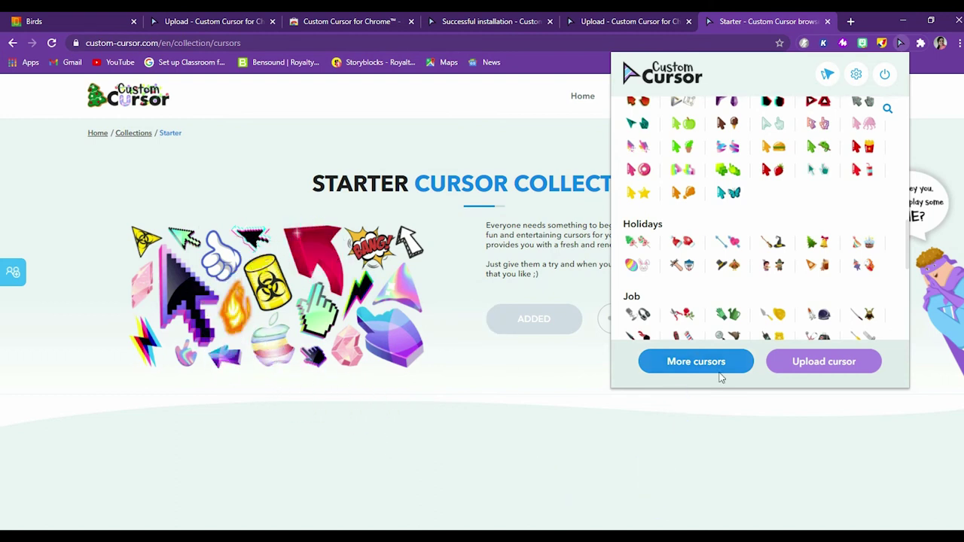
left_click(503, 422)
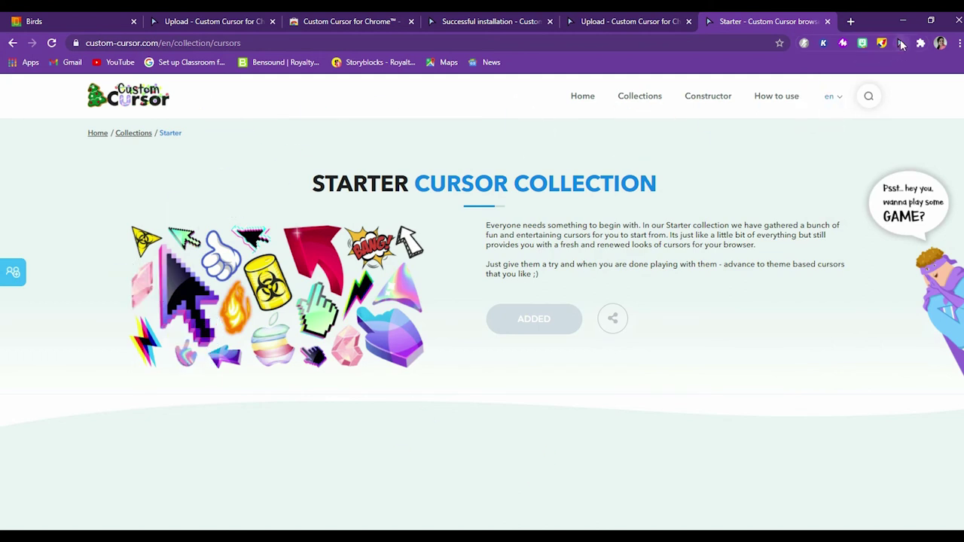
Step: Open the extension's manage page and delete the Color collection
left_click(901, 45)
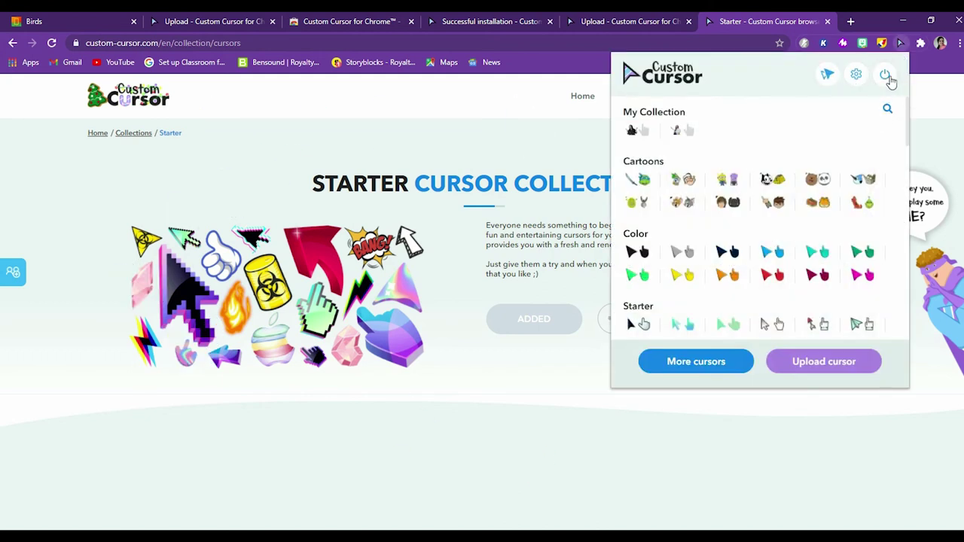
left_click(857, 75)
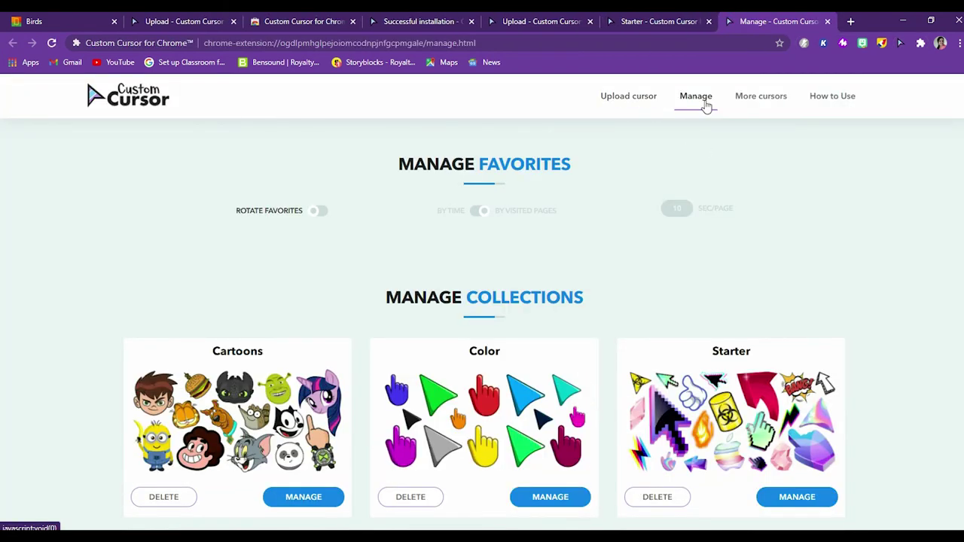
scroll(677, 186, "down", 3)
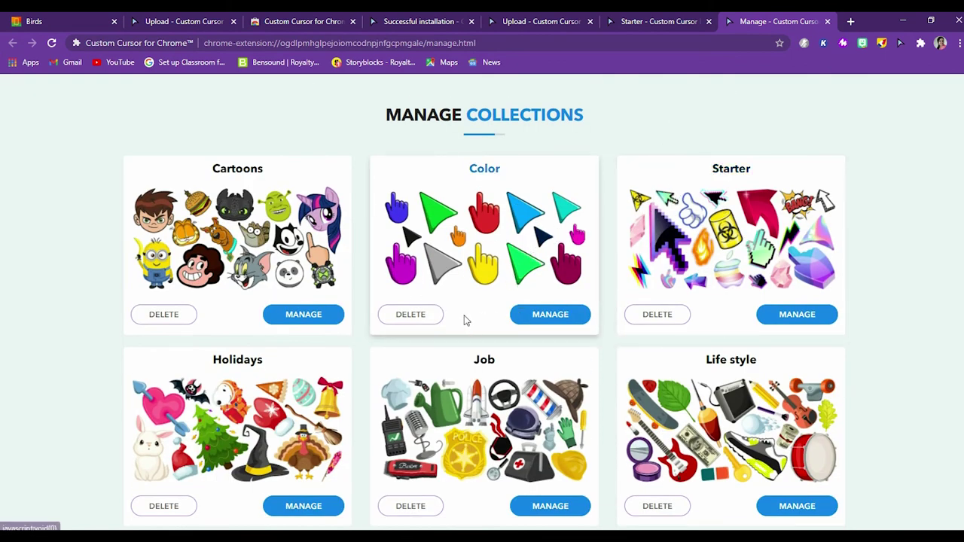
scroll(272, 393, "down", 2)
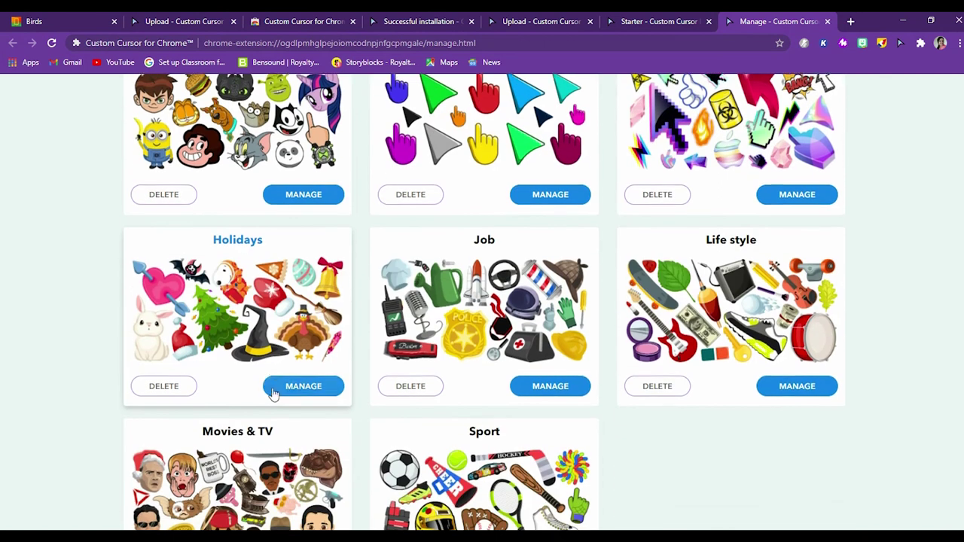
scroll(410, 234, "up", 2)
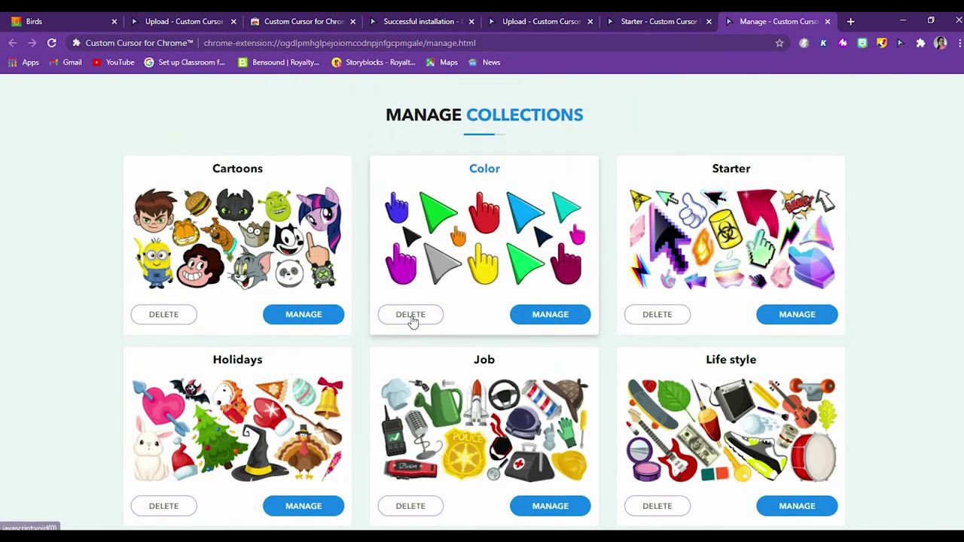
left_click(411, 315)
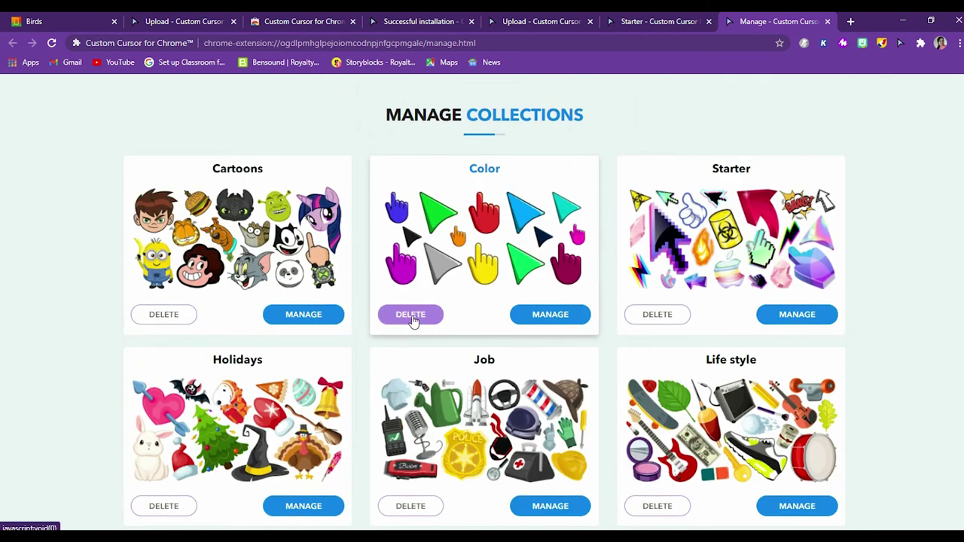
left_click(411, 314)
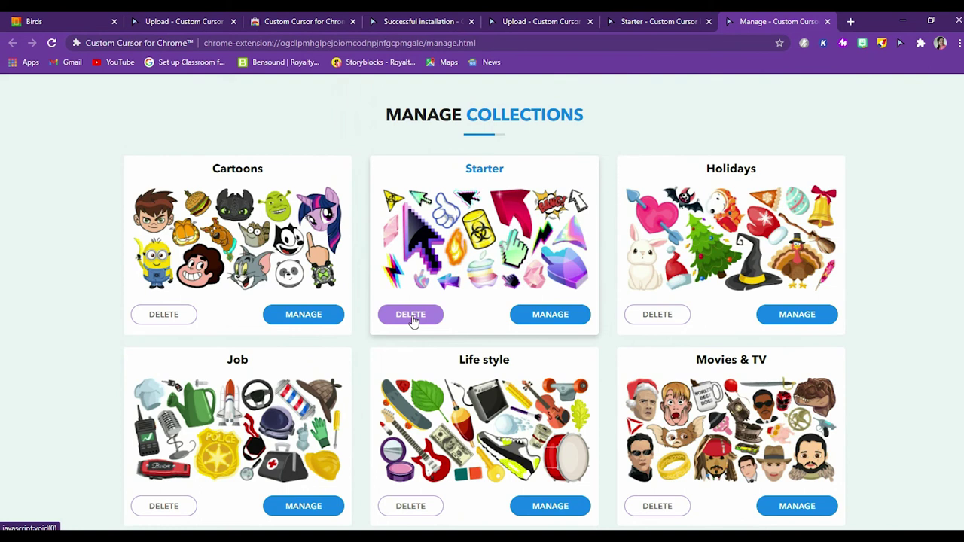
Step: Review the individual cursors in the Starter collection's manage list, close it and return to the start of the manage page
left_click(548, 315)
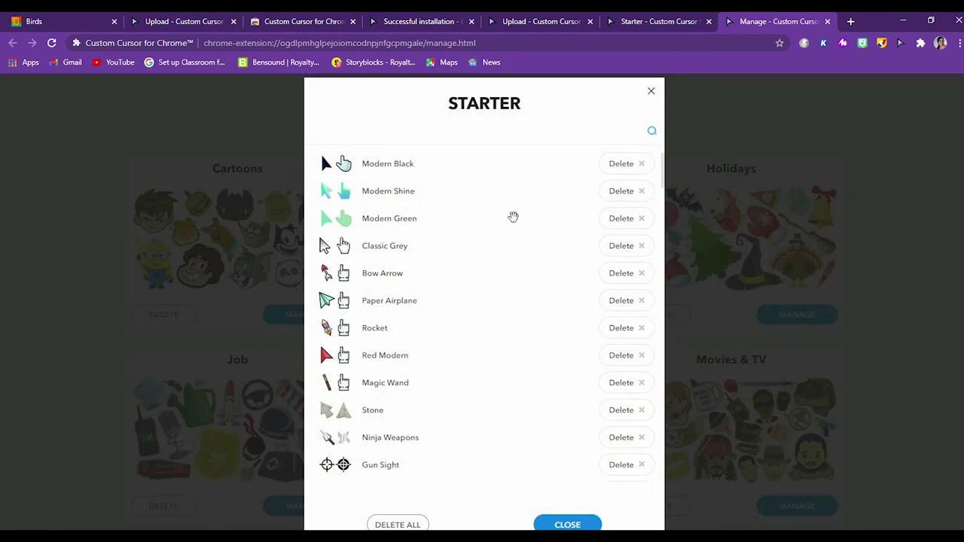
scroll(513, 217, "down", 3)
scroll(512, 217, "down", 12)
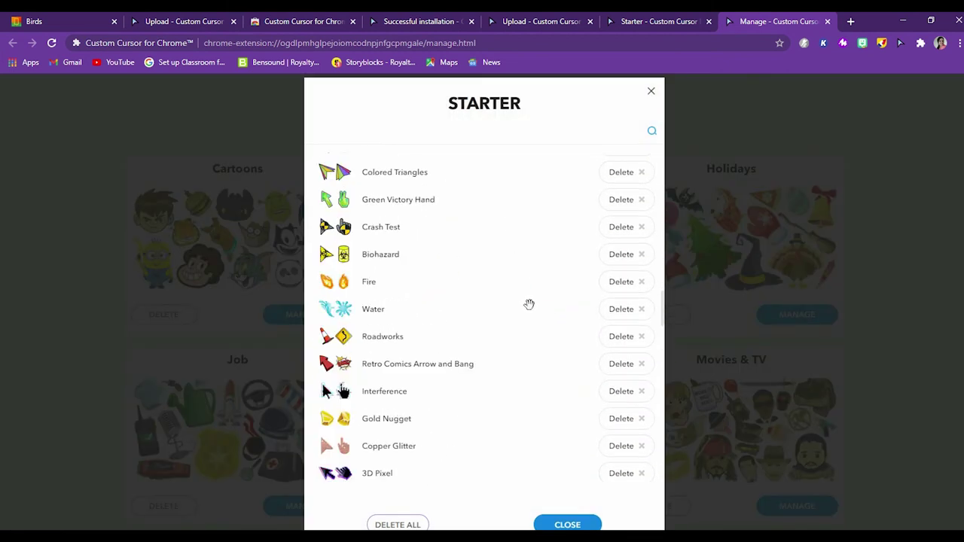
left_click(860, 315)
scroll(874, 313, "up", 3)
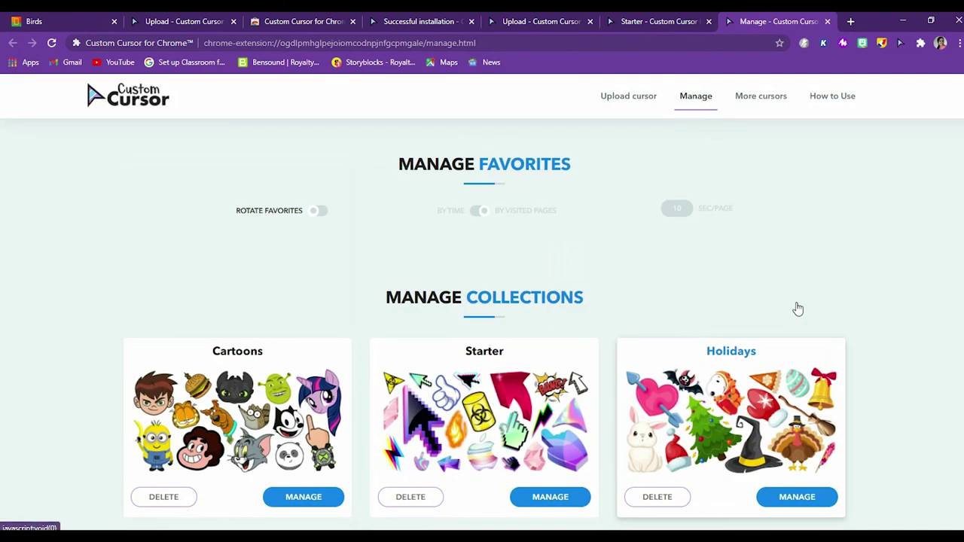
Step: Open the How to Use guide from the manage page and look over its question topics
left_click(829, 106)
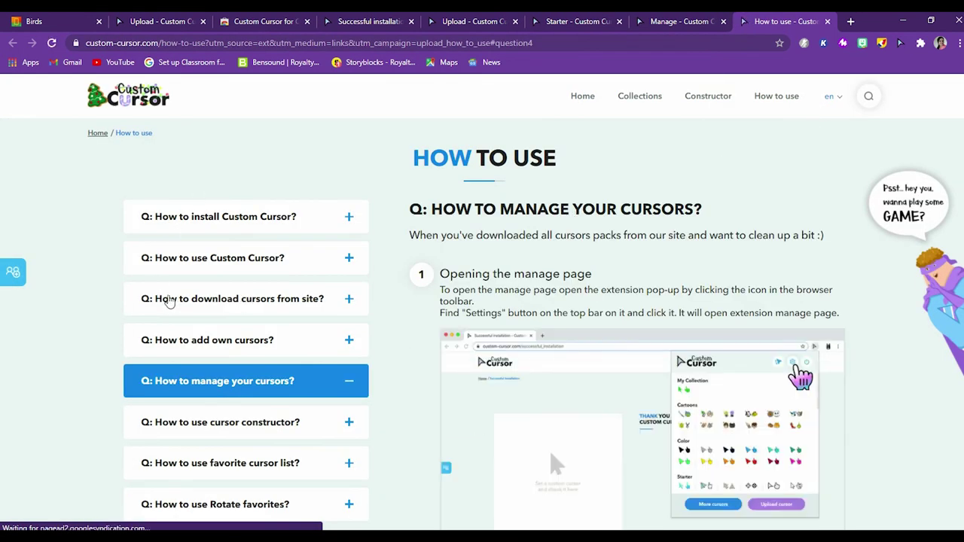
scroll(3, 360, "down", 2)
scroll(303, 220, "up", 2)
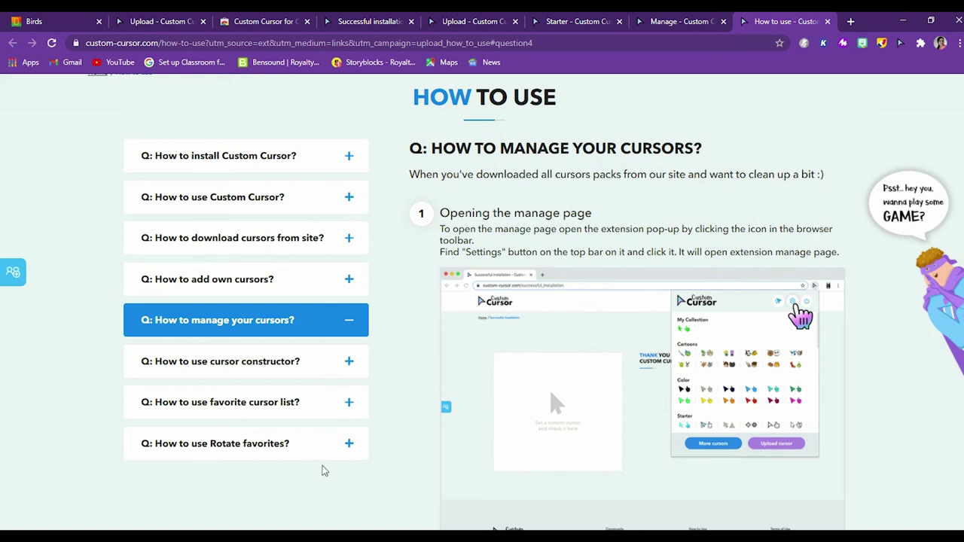
scroll(878, 381, "up", 1)
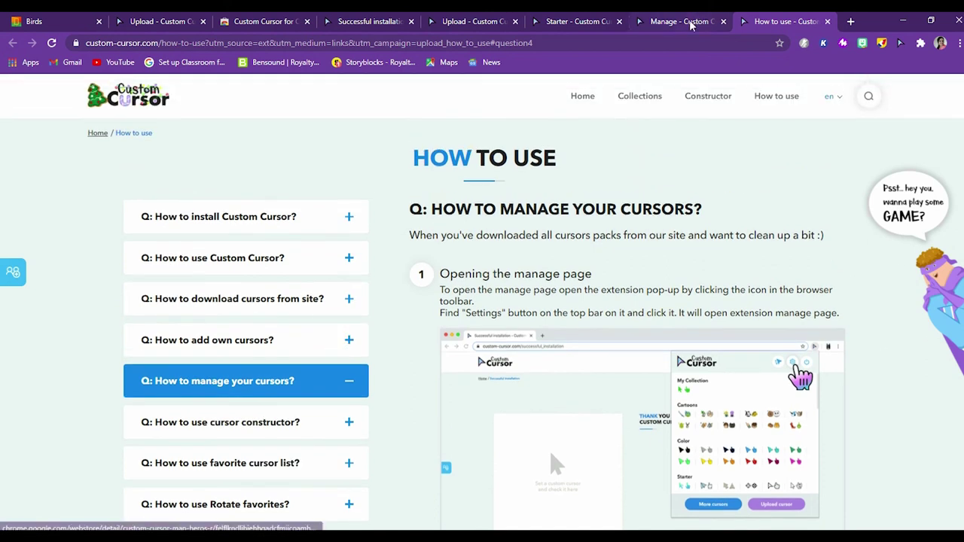
Step: Browse the extension's collections and apply the magnifying glass cursor from the Job collection
left_click(900, 43)
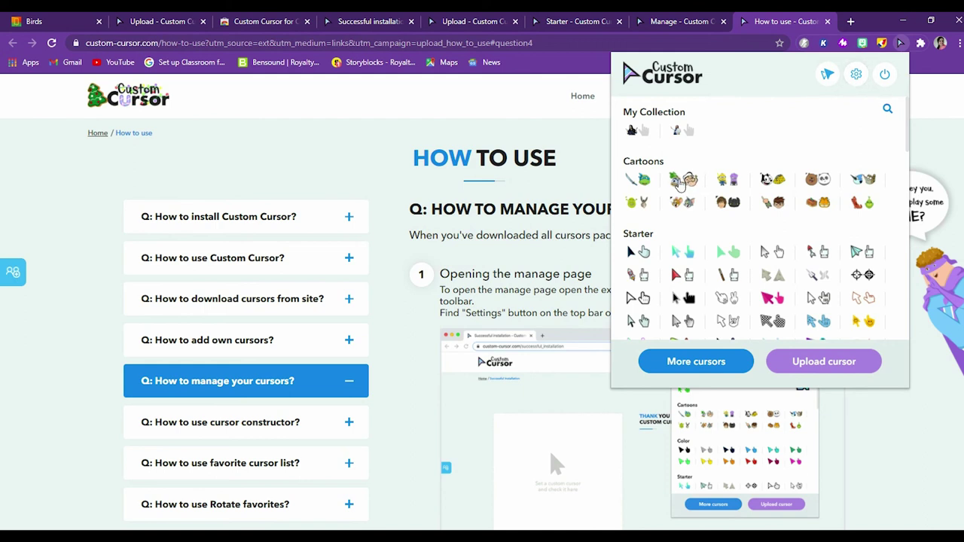
scroll(801, 265, "down", 10)
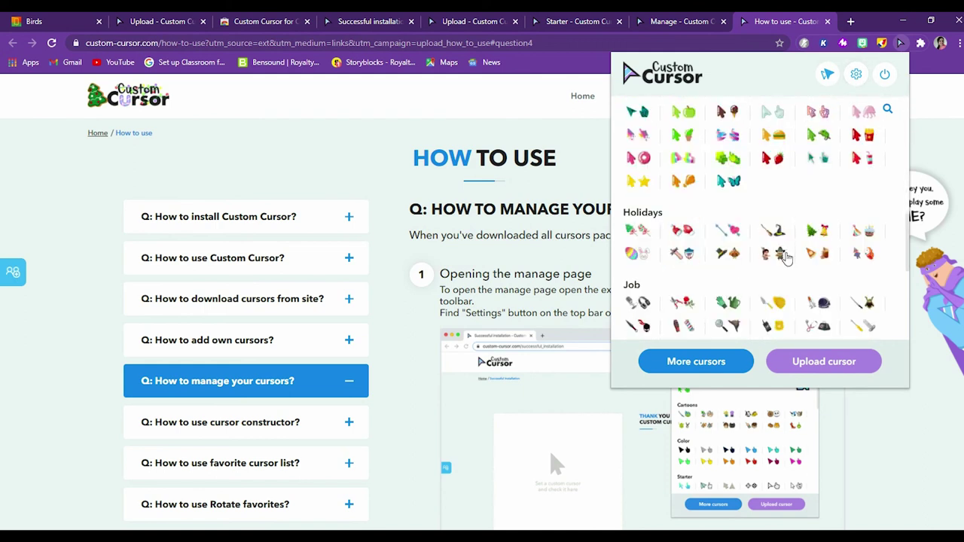
scroll(789, 255, "up", 2)
scroll(783, 249, "up", 3)
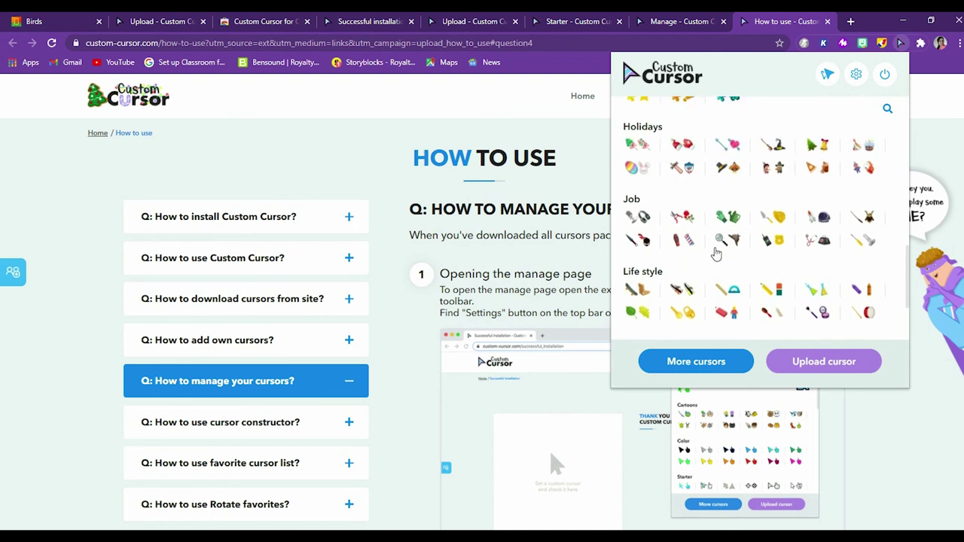
left_click(718, 249)
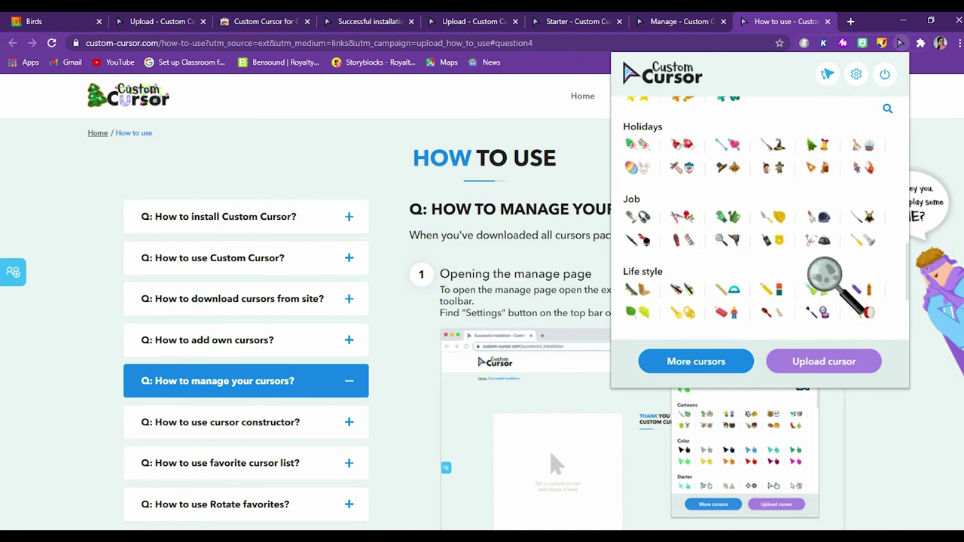
Step: Apply the drumstick and drum cursor from the Life style collection and go back to the start of the cursor list
scroll(823, 272, "down", 3)
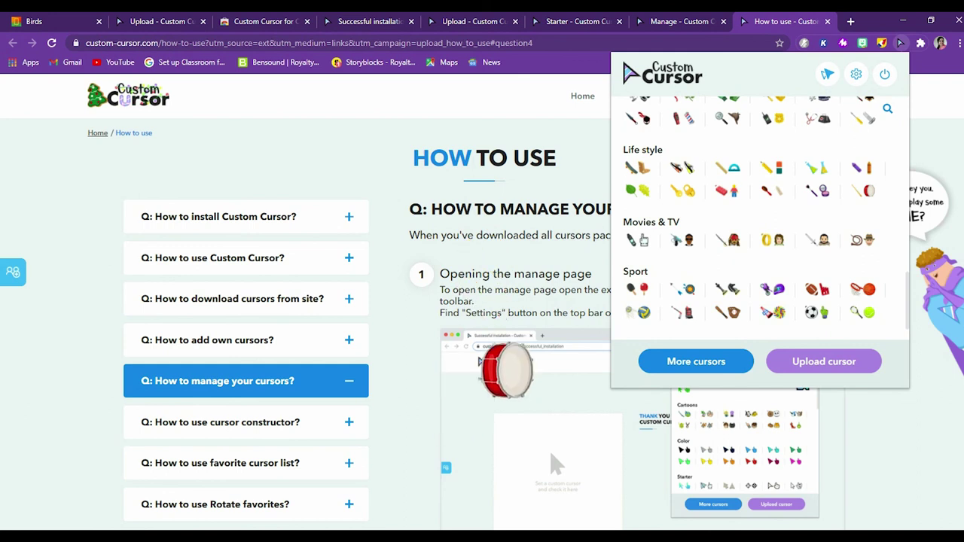
scroll(762, 210, "up", 1)
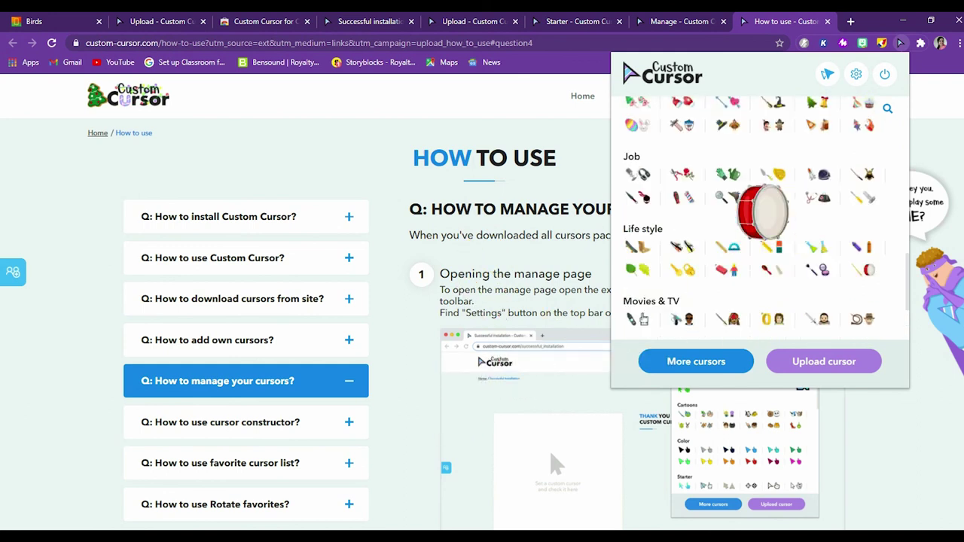
scroll(762, 211, "up", 5)
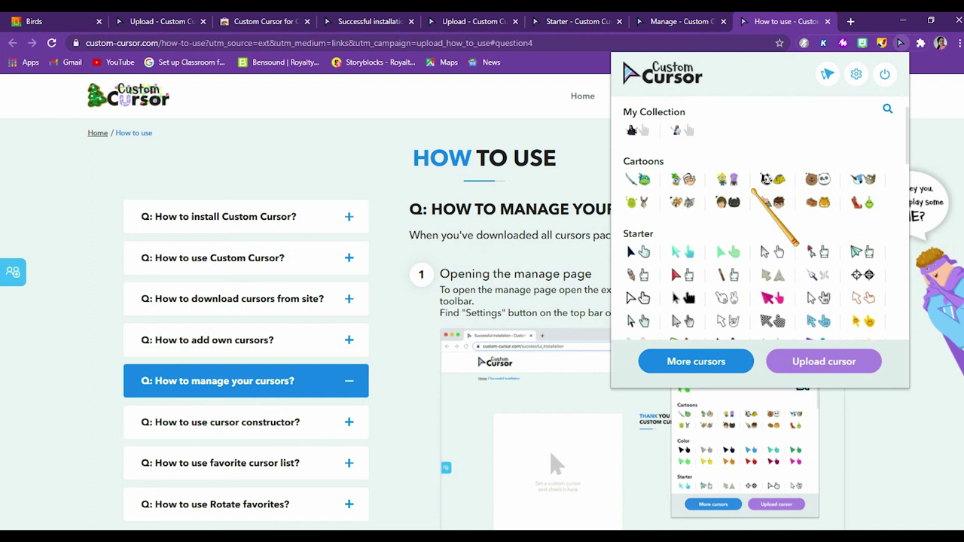